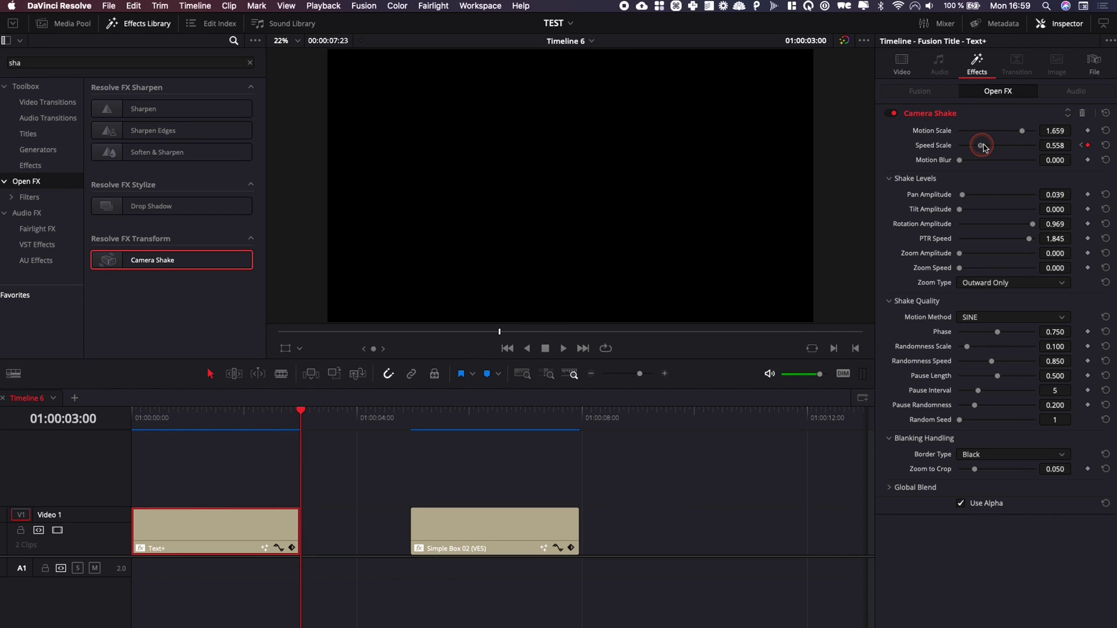
- Return to the timeline start and play back the shaking Text+ title
click(134, 417)
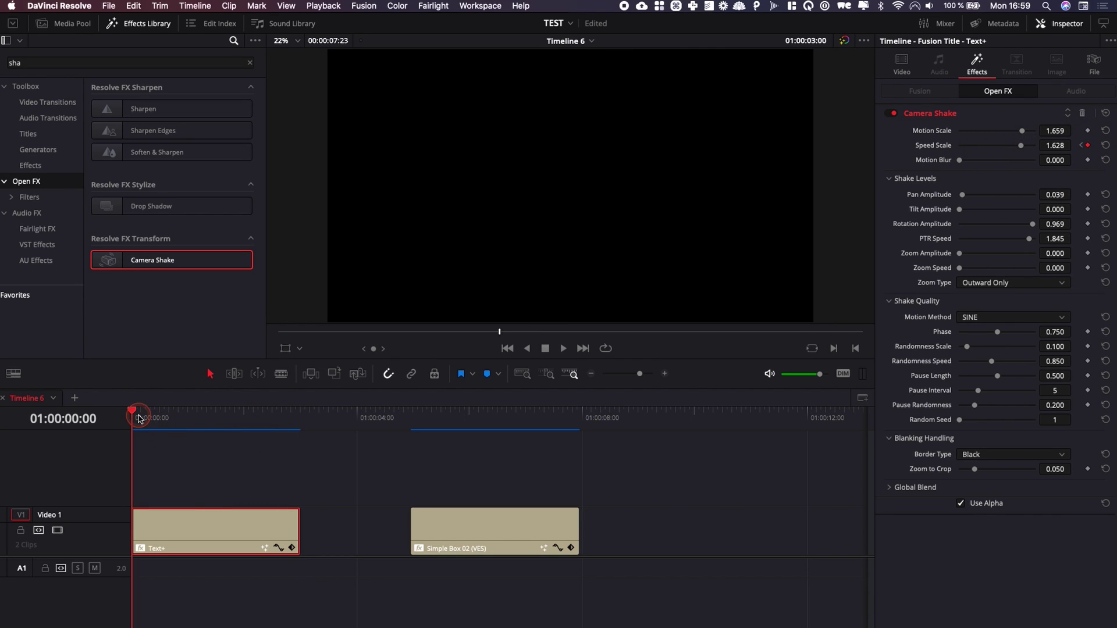
key(space)
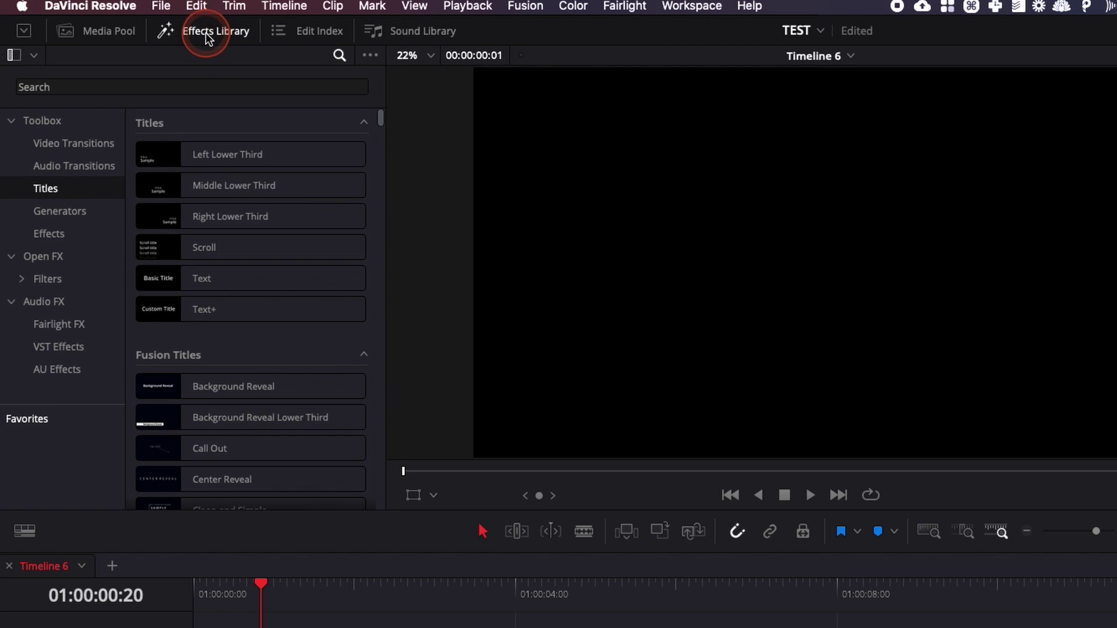
- Drag a Text+ title from Toolbox > Titles onto the start of Video 1 and select it
click(141, 24)
click(207, 35)
click(72, 192)
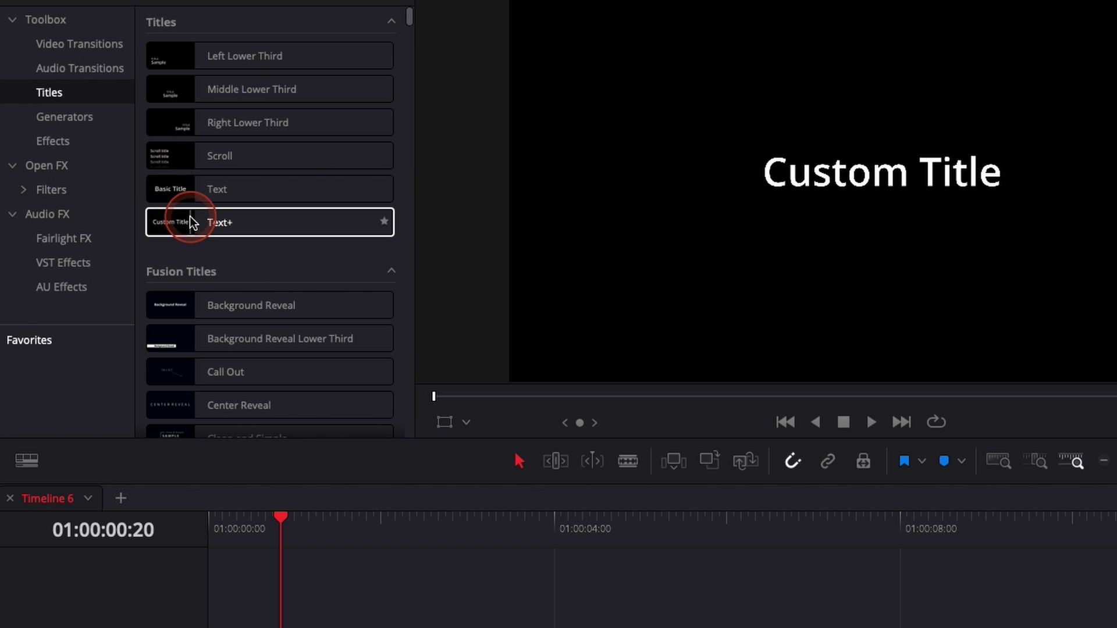
drag(190, 221, 221, 627)
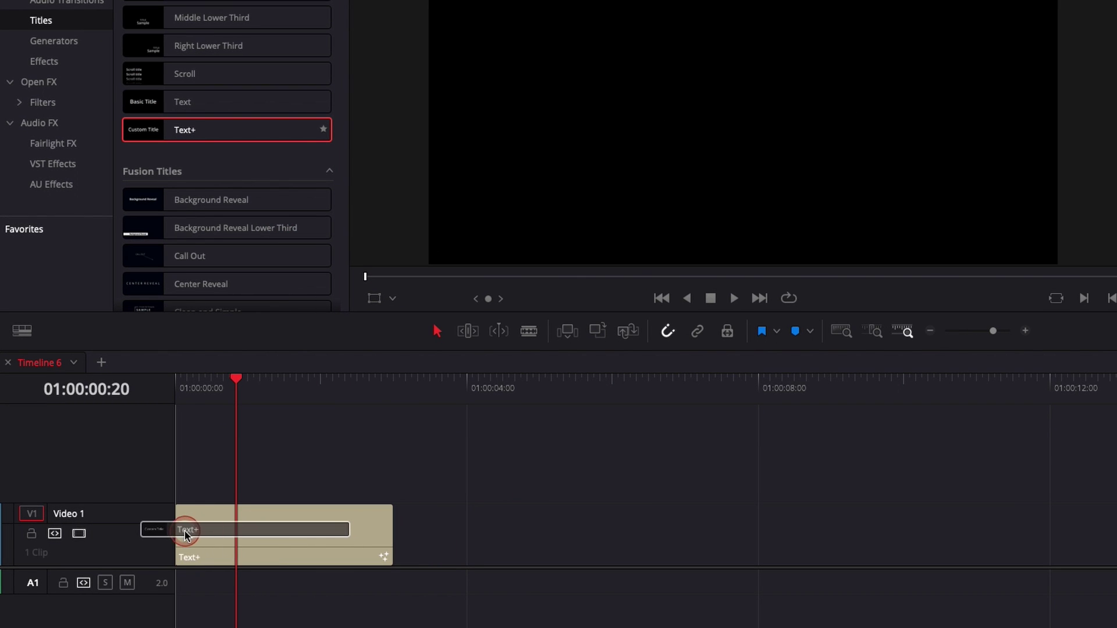
drag(186, 531, 187, 531)
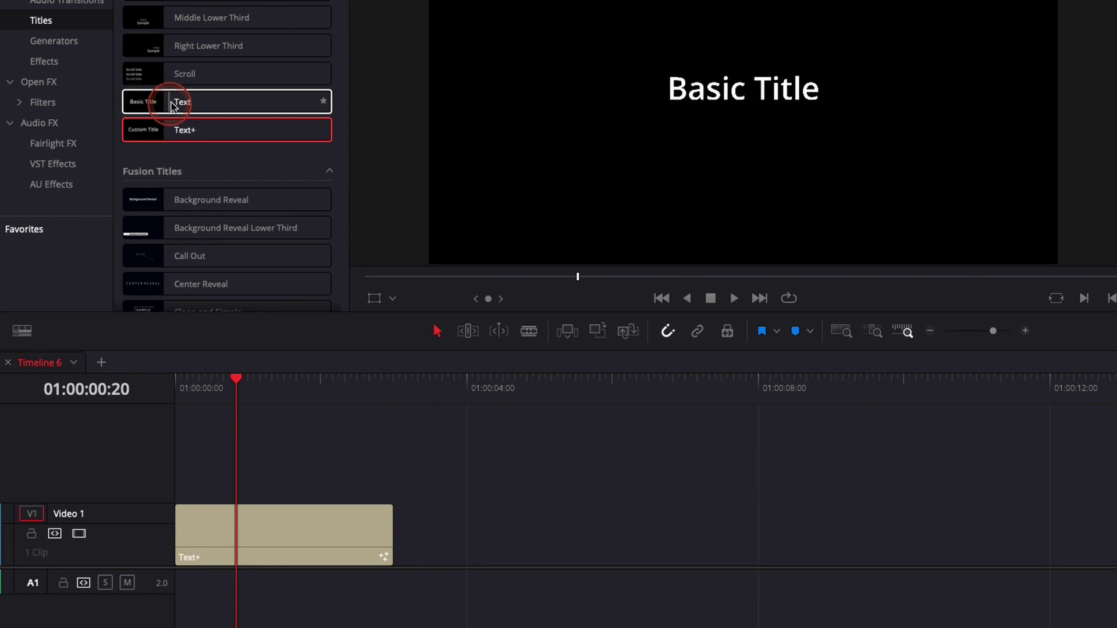
click(252, 527)
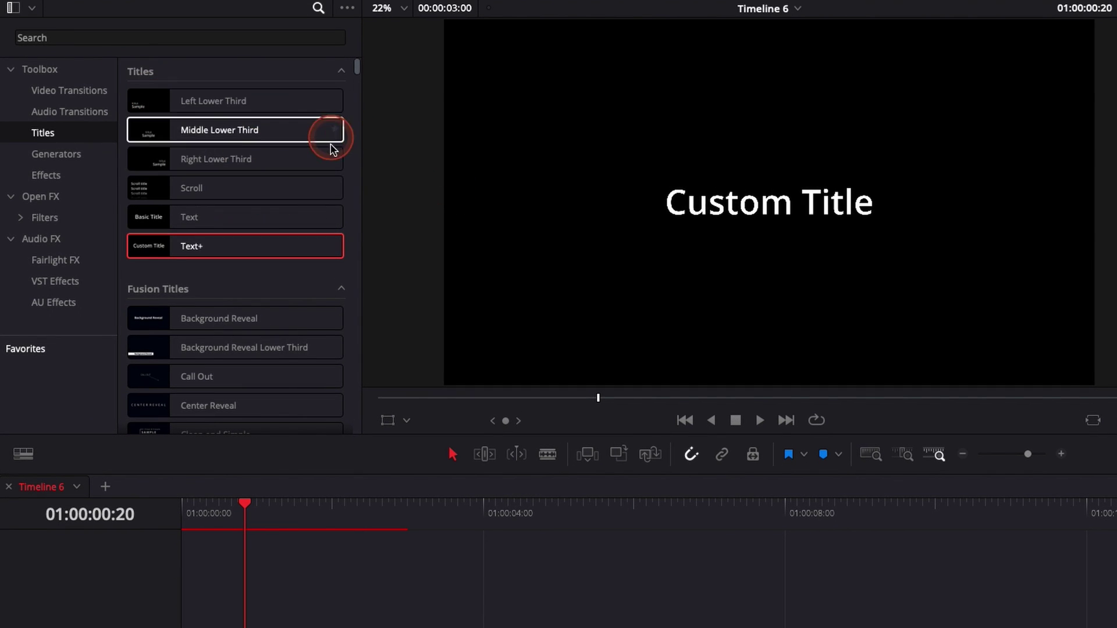
- Search 'simpl' and place Simple Box 02 (VES) on Video 1 after the Text+ clip
click(133, 38)
text(simpl)
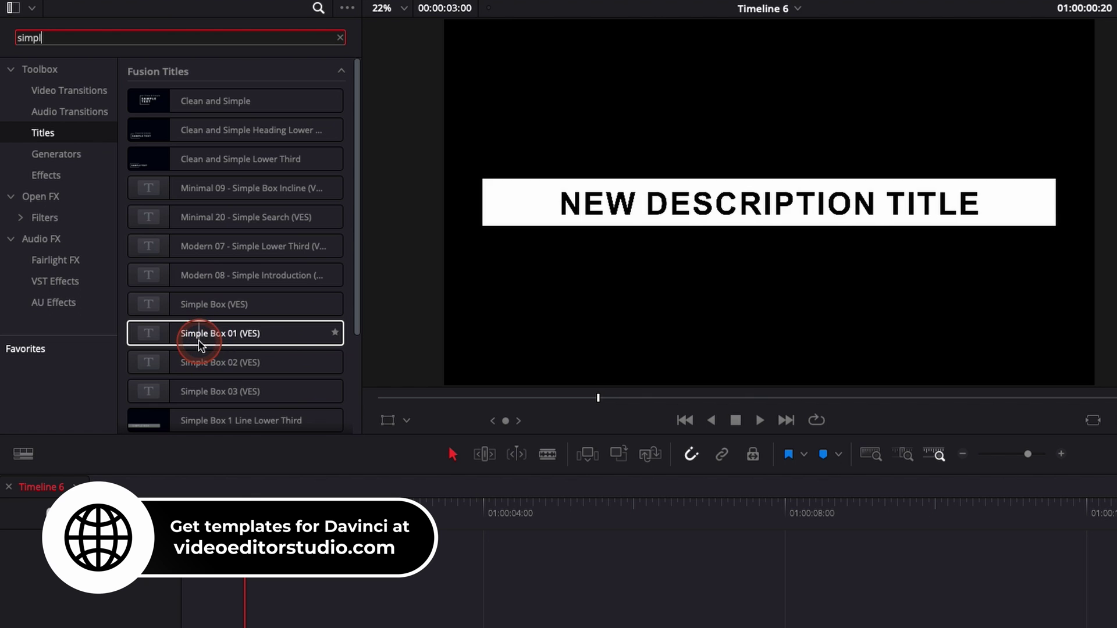
drag(203, 362, 624, 551)
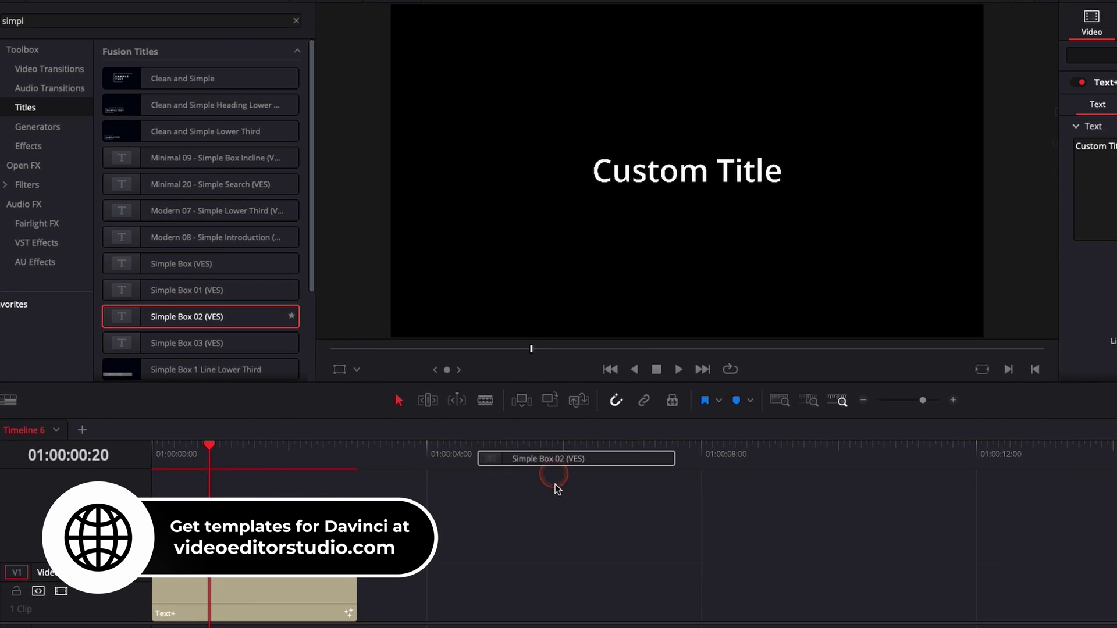
drag(556, 489, 494, 590)
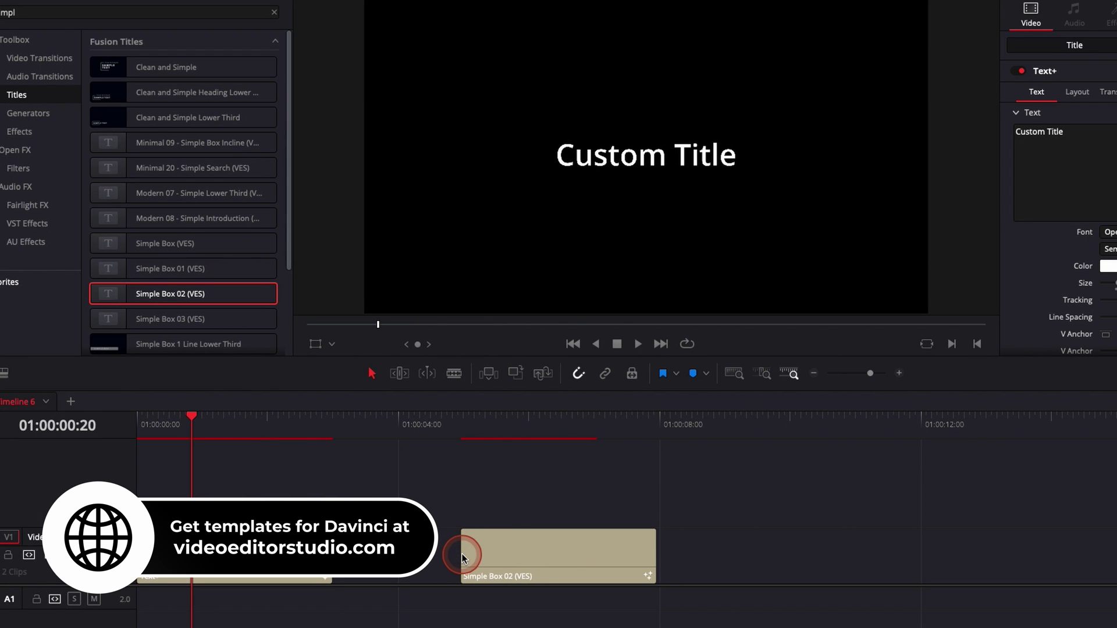
- Select the Simple Box 02 clip and check both titles by moving the playhead between them
drag(475, 430, 570, 430)
click(522, 552)
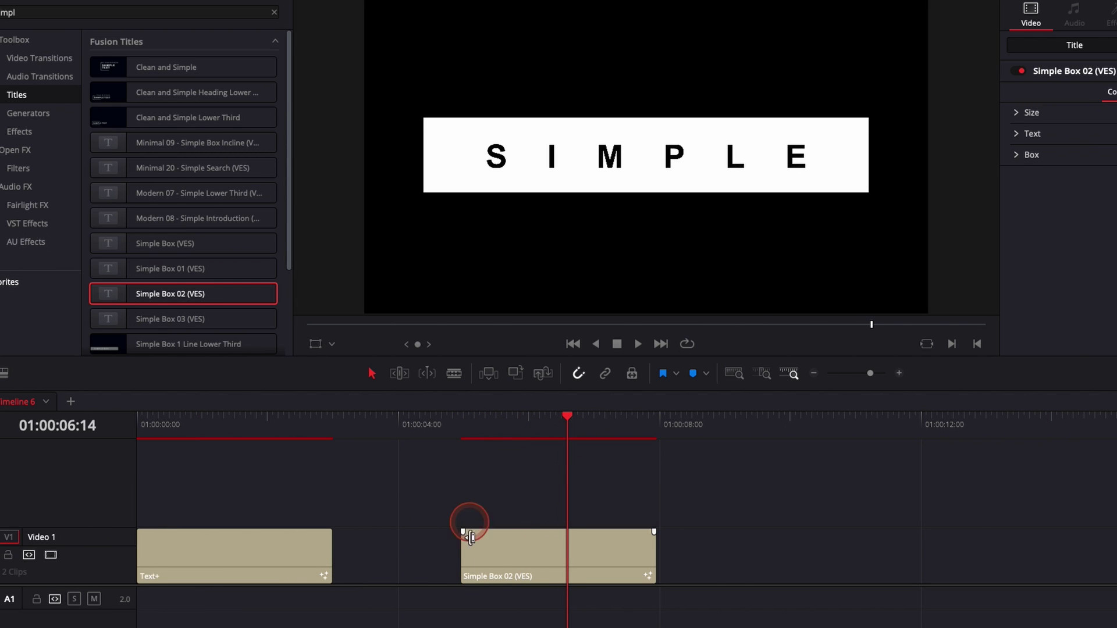
click(210, 410)
drag(543, 429, 556, 423)
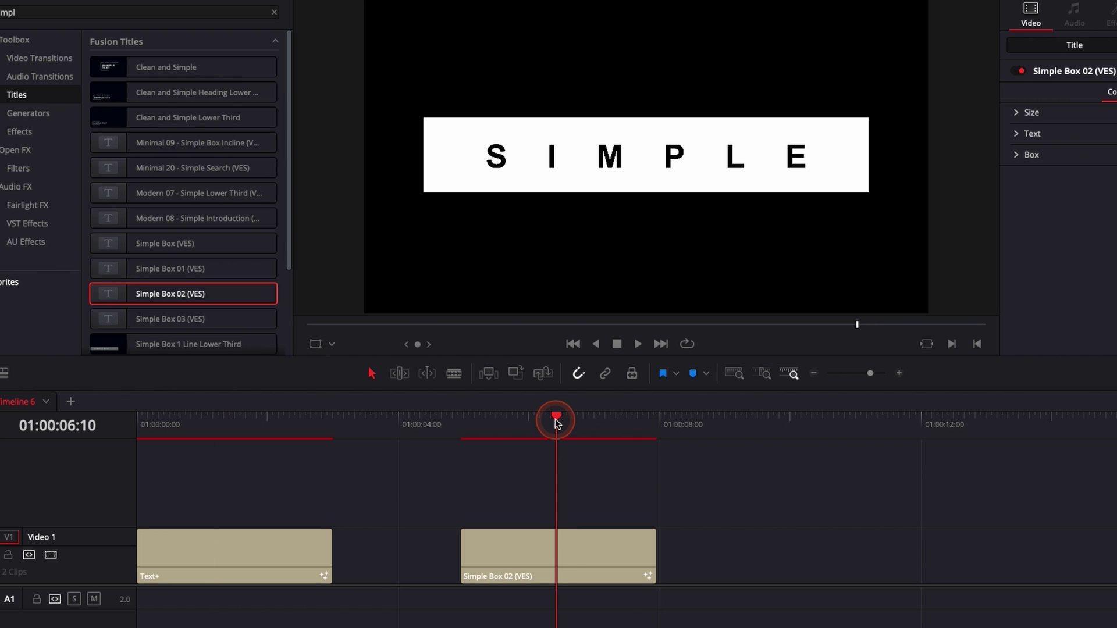
- Find Camera Shake in Open FX by searching 'sha' and apply it to both title clips
click(17, 150)
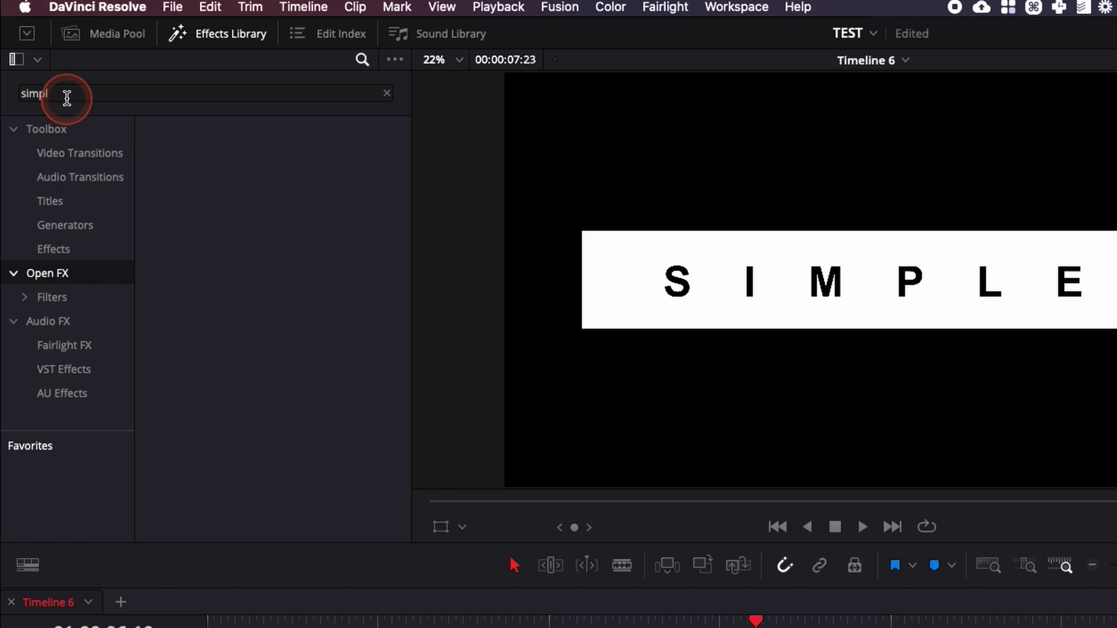
click(68, 94)
text(shal)
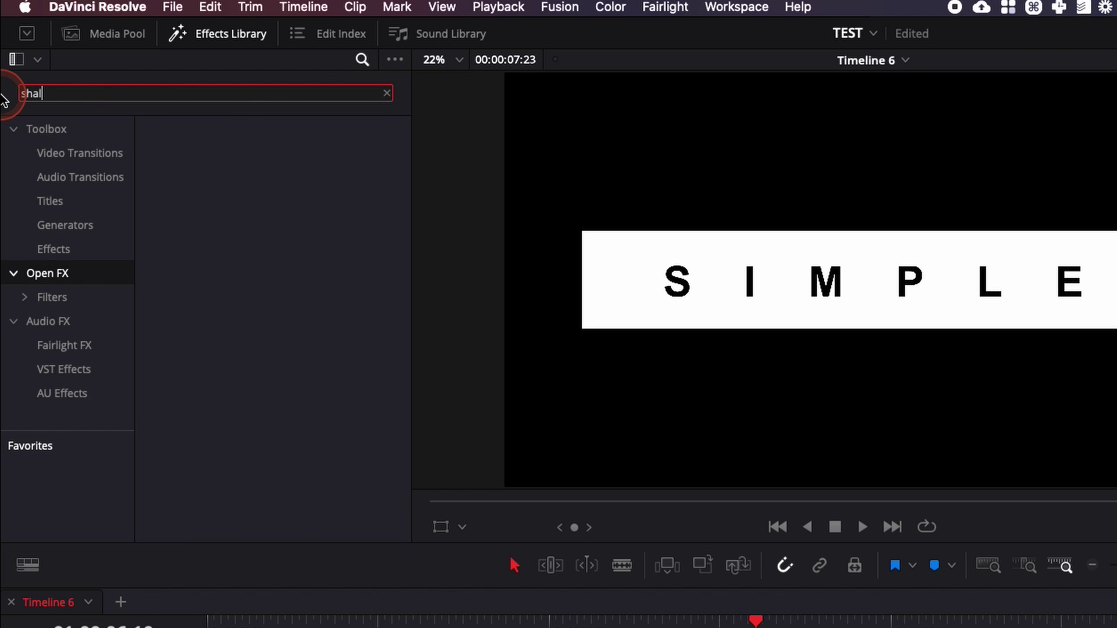
key(BackSpace)
click(224, 394)
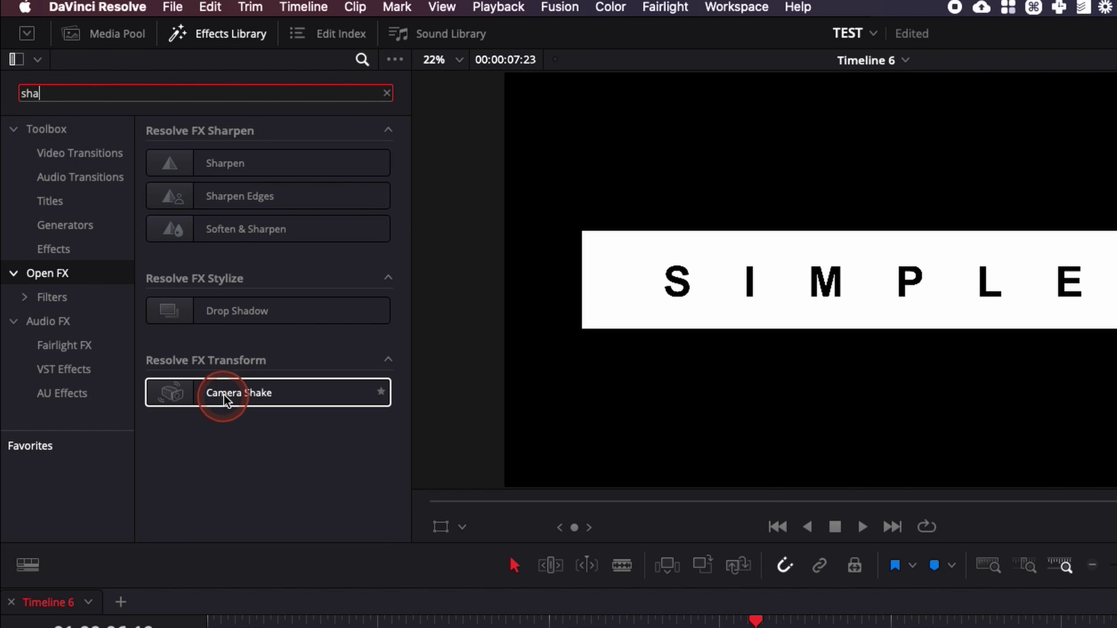
drag(223, 392, 203, 507)
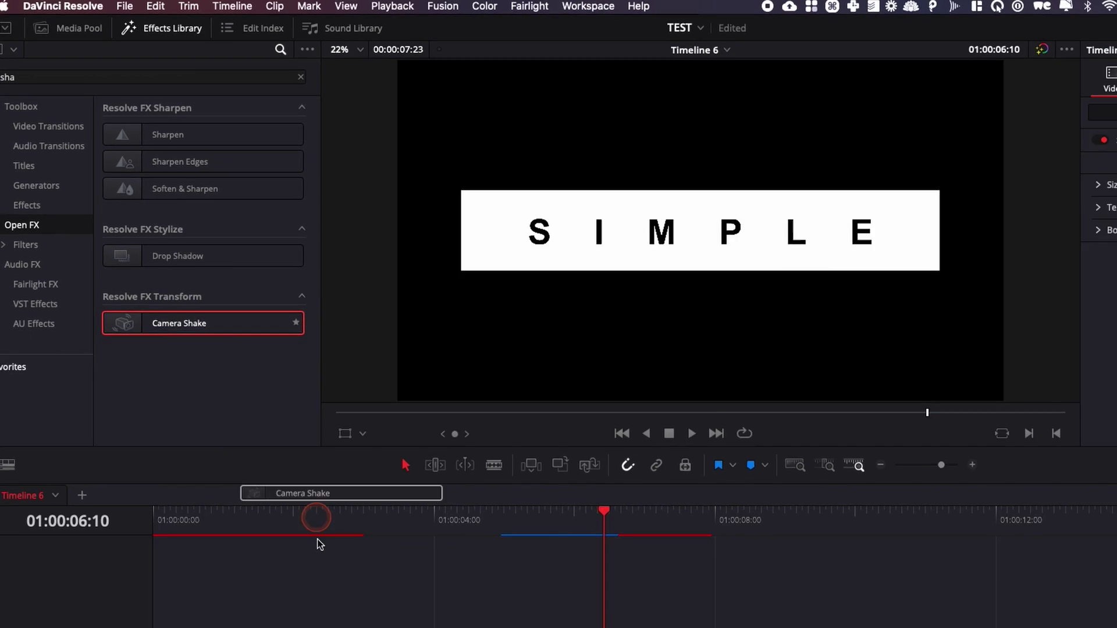
drag(139, 282, 470, 549)
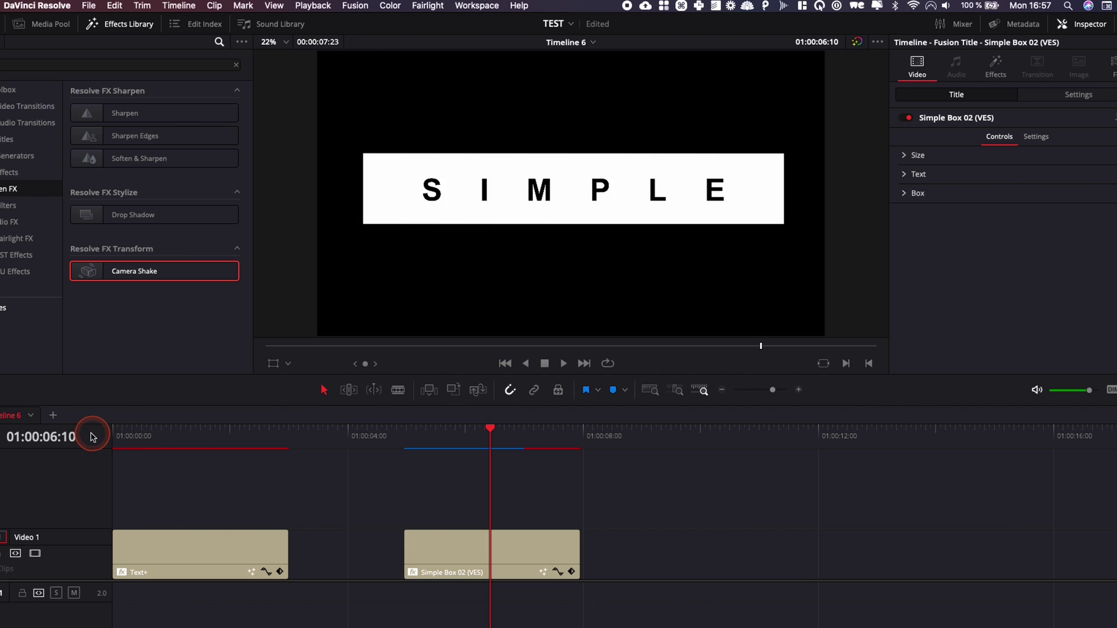
- Play from the start and scrub through both titles to preview the default shake
click(119, 439)
key(space)
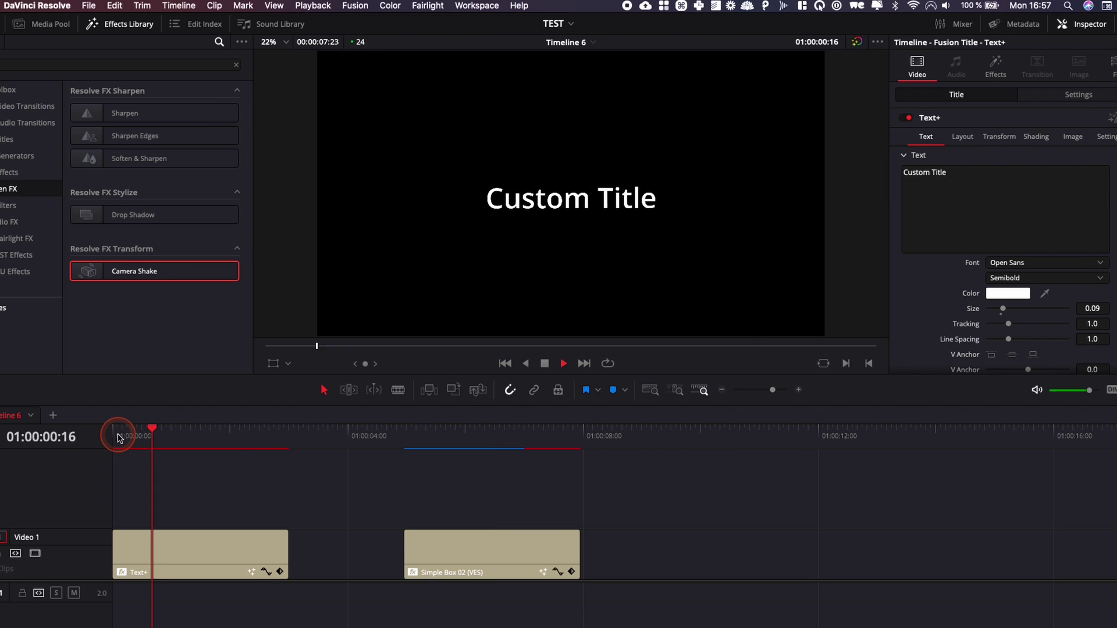
click(424, 441)
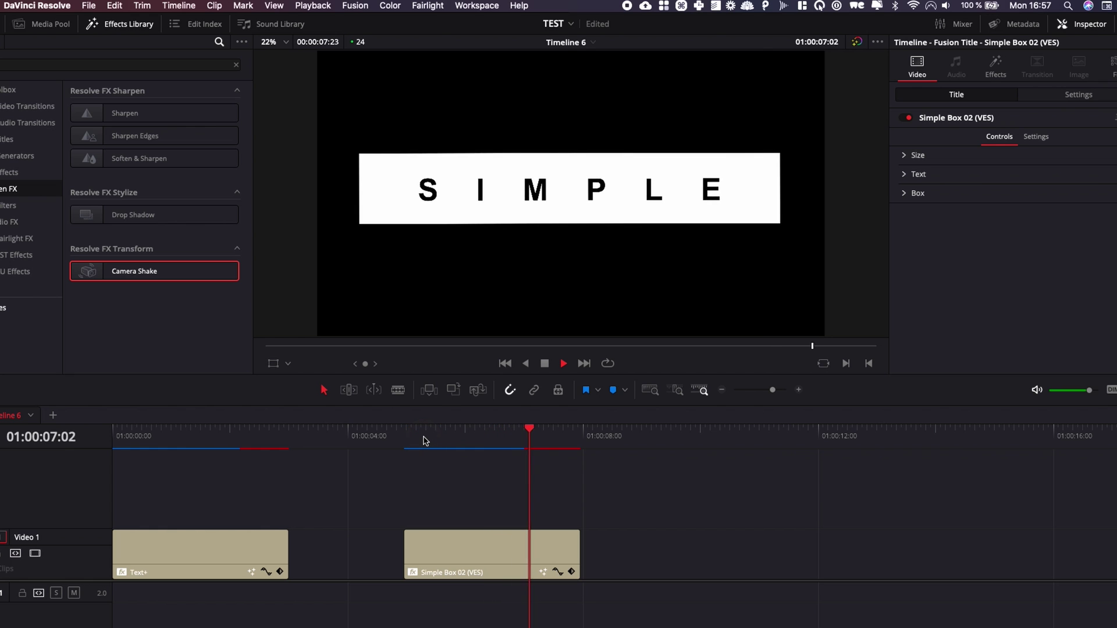
click(204, 436)
drag(203, 436, 179, 436)
- Select the Text+ clip and replay its shake from the timeline start
click(173, 580)
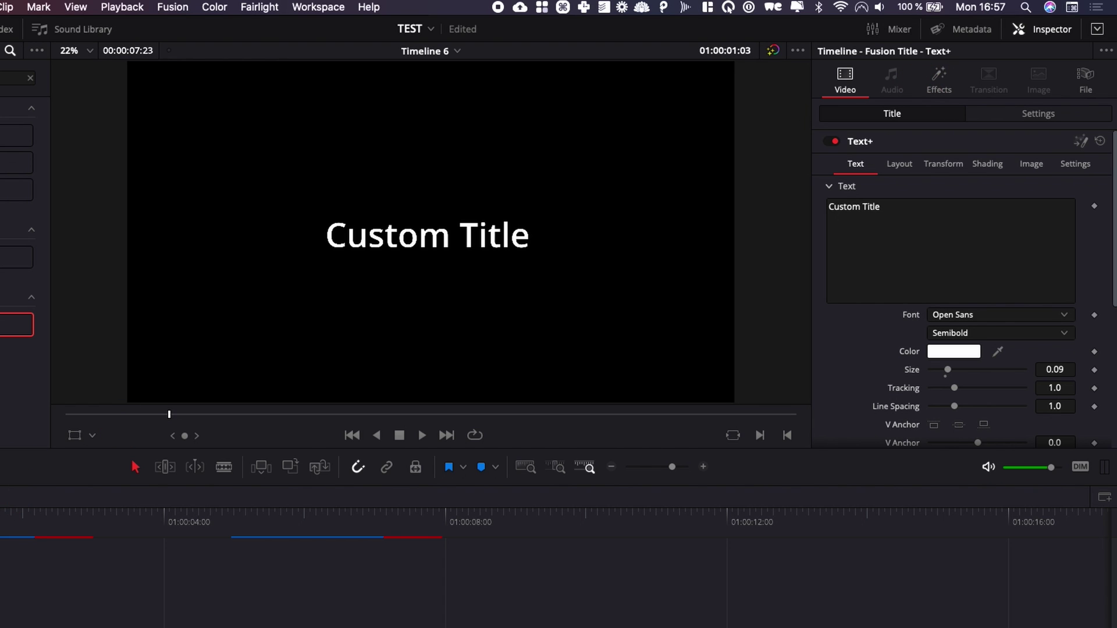
key(Home)
key(space)
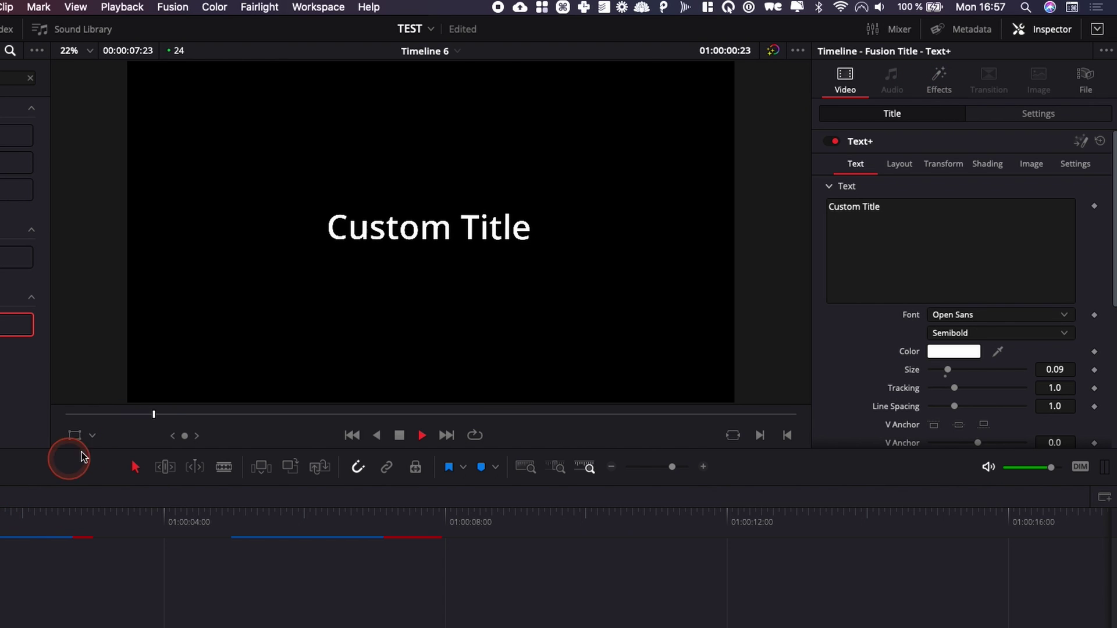
key(space)
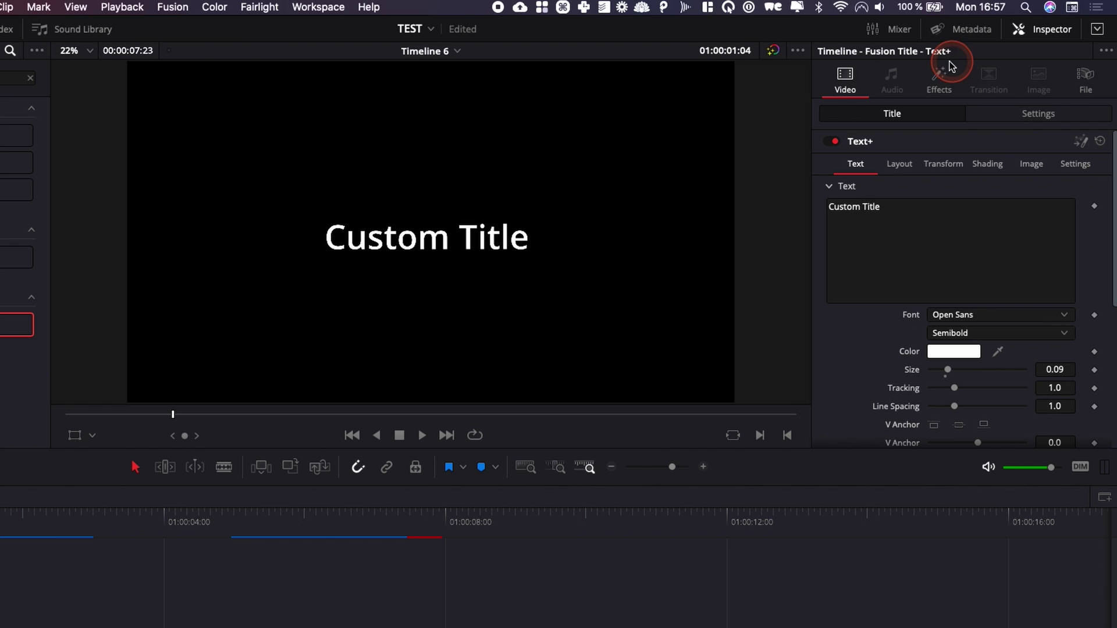
- Expand the Text+ Camera Shake parameters and settle Motion Scale at 1.659 after testing 2.000 and 0
click(938, 81)
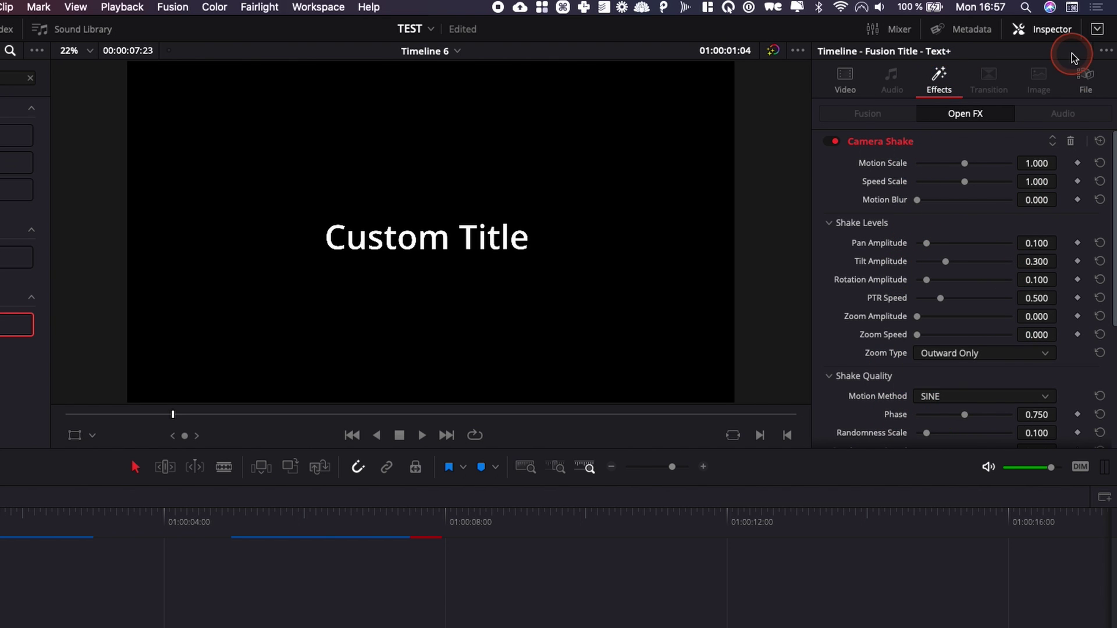
click(1097, 30)
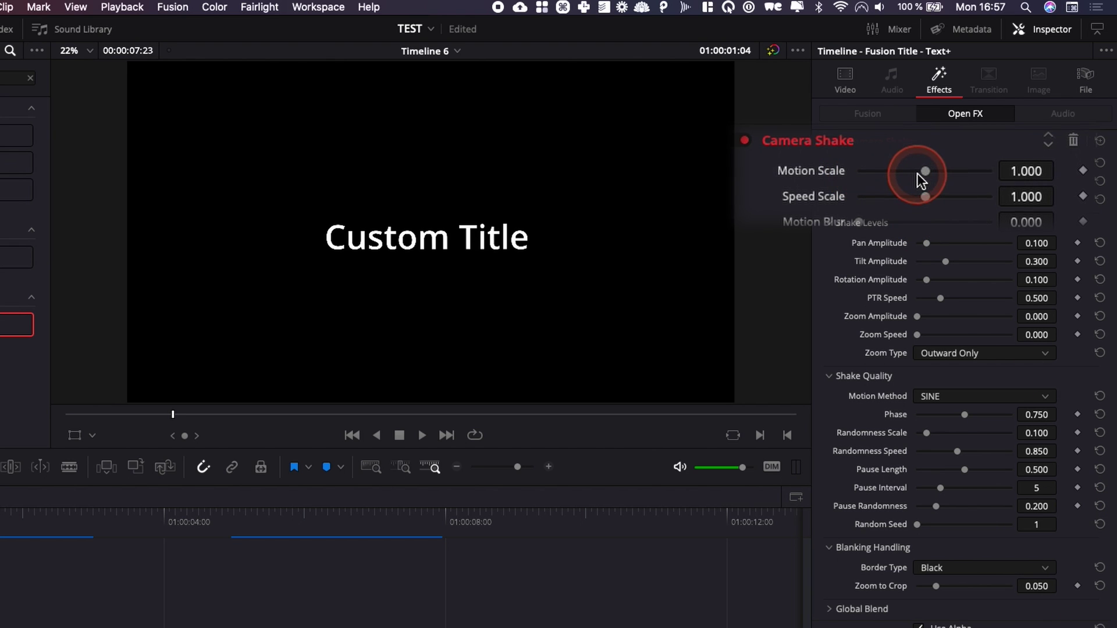
drag(925, 171, 1028, 180)
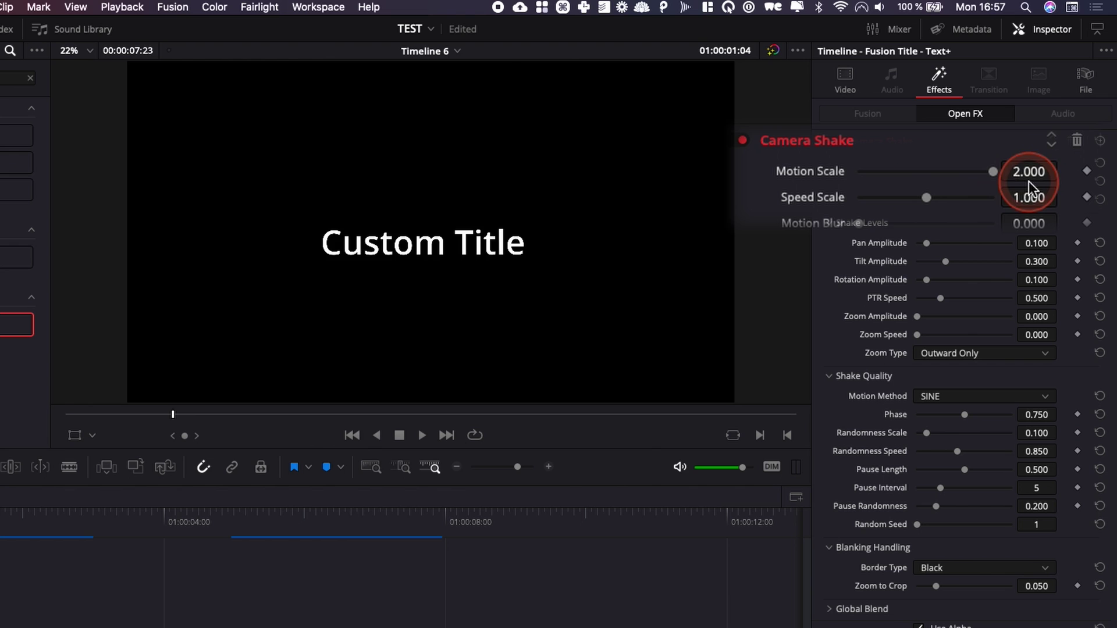
key(space)
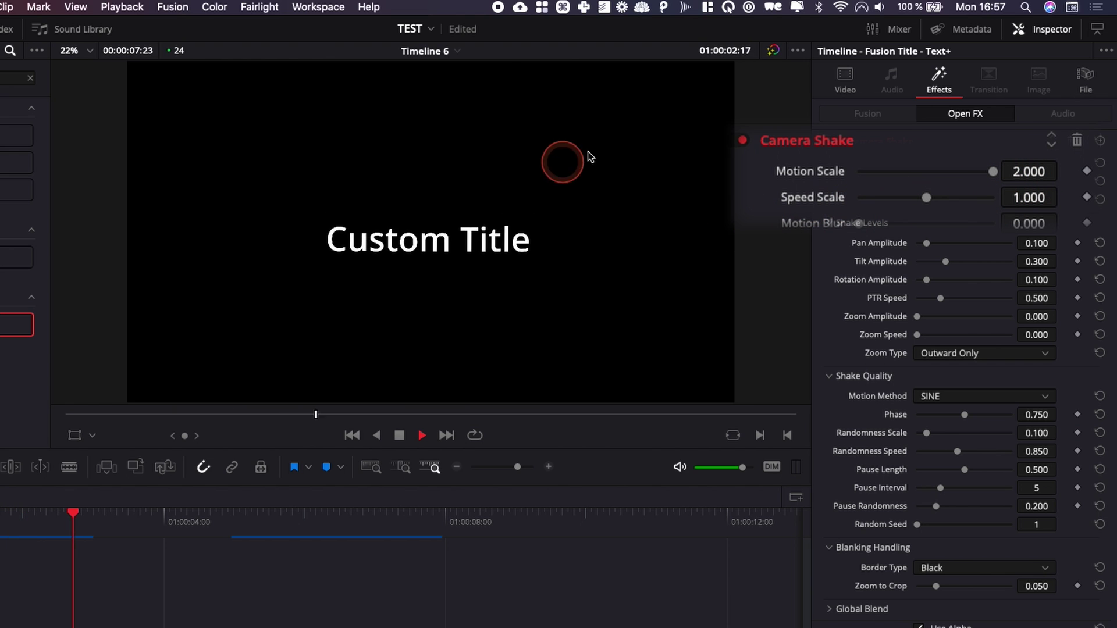
click(5, 522)
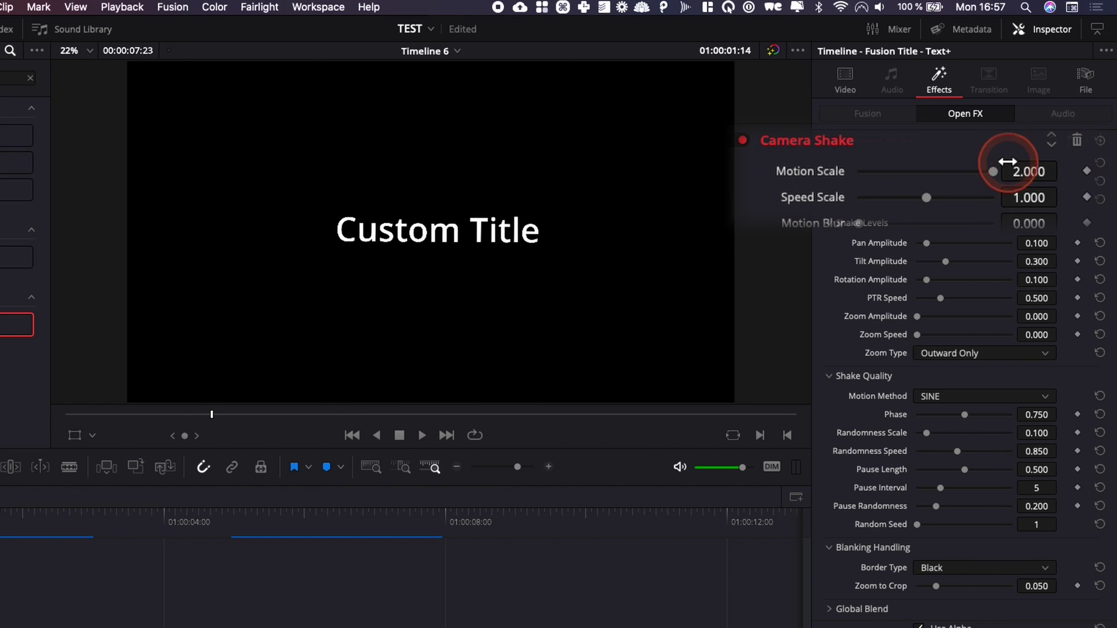
drag(997, 169, 728, 170)
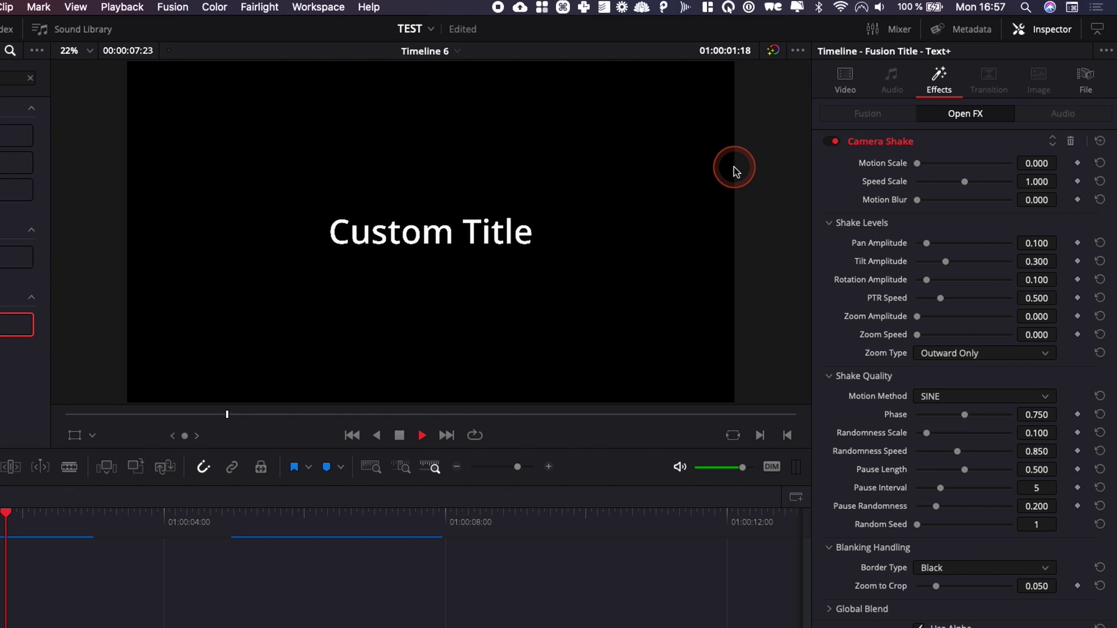
drag(901, 166, 995, 164)
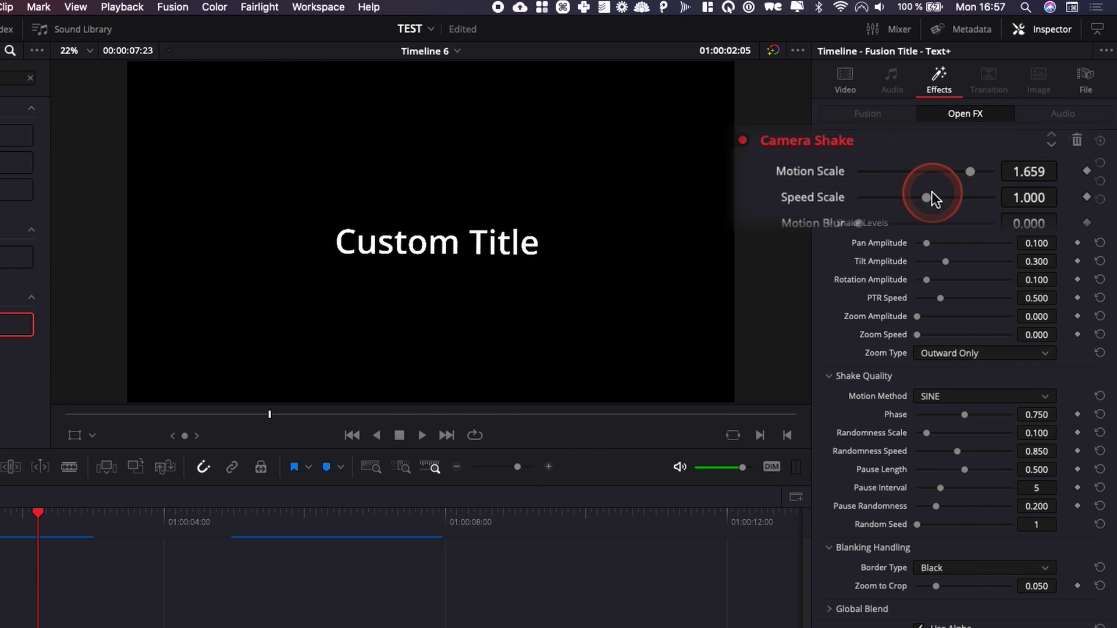
- Try Speed Scale at 0 and 2.000, then set it to 0.729
drag(931, 192, 855, 197)
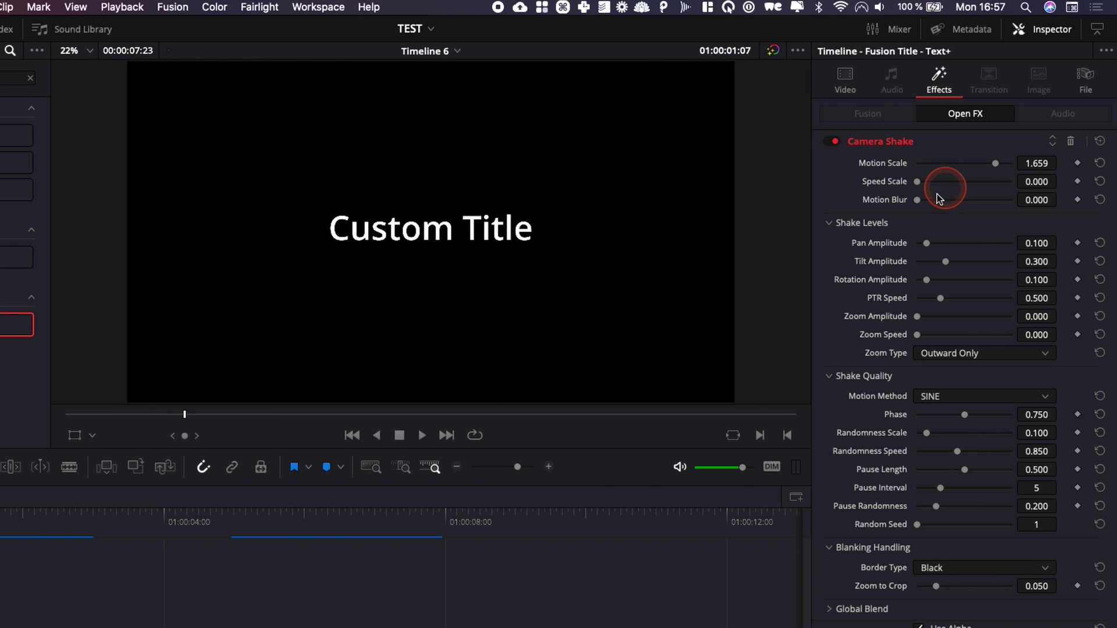
drag(918, 182, 1069, 184)
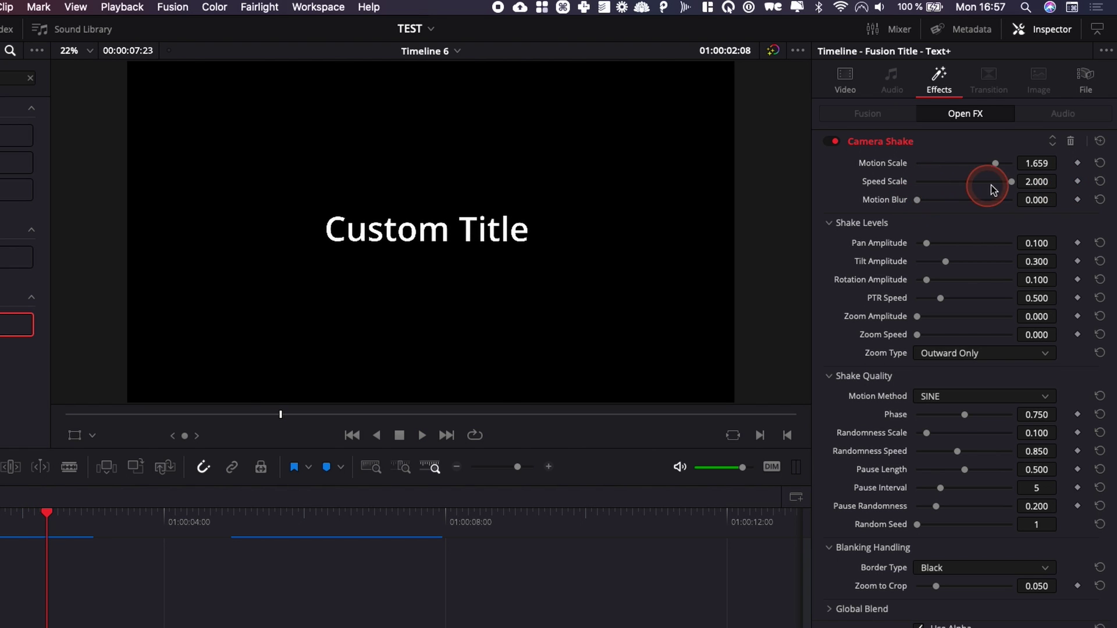
drag(1012, 184, 951, 182)
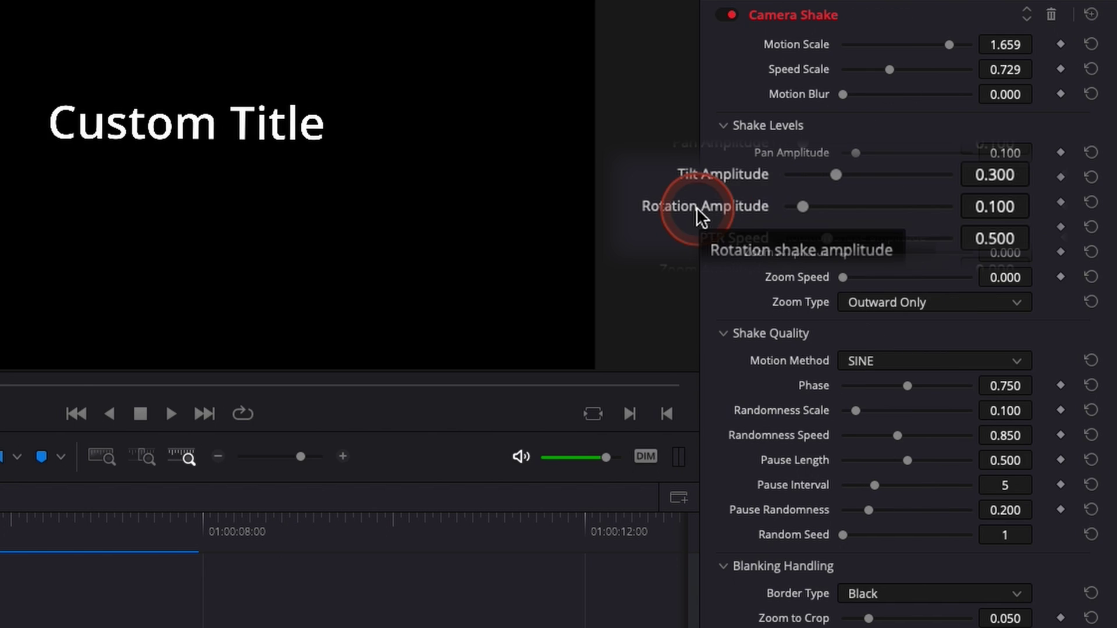
- Raise Rotation Amplitude to 0.969 and preview the shake from the timeline start
drag(806, 208, 944, 207)
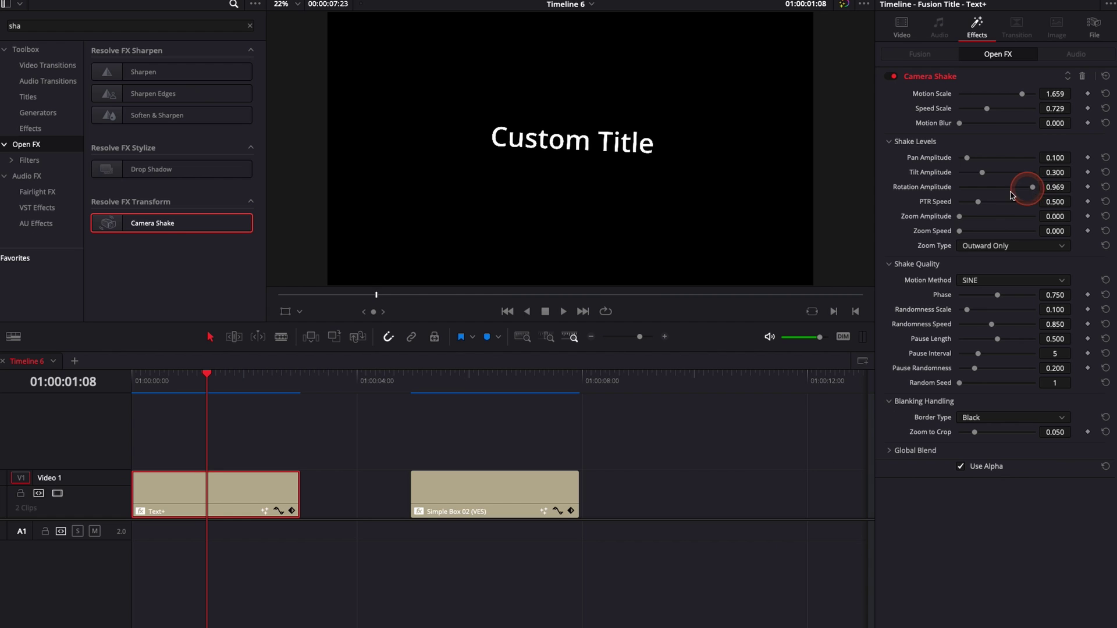
click(155, 382)
key(space)
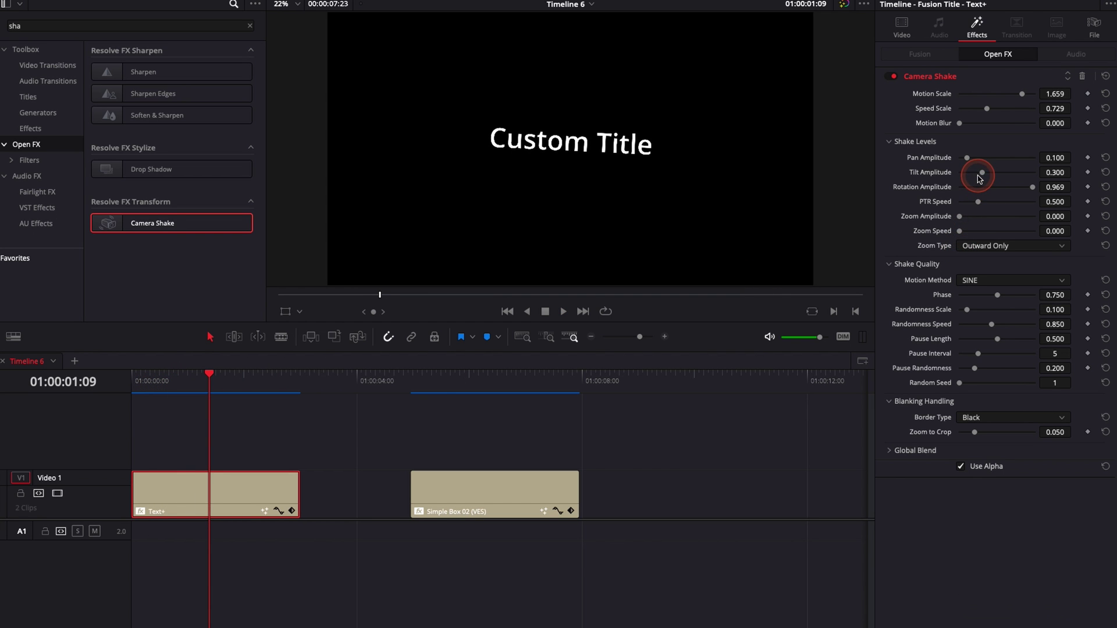
- Set Pan Amplitude to 0.039 and PTR Speed to 1.674, previewing the changes
click(968, 158)
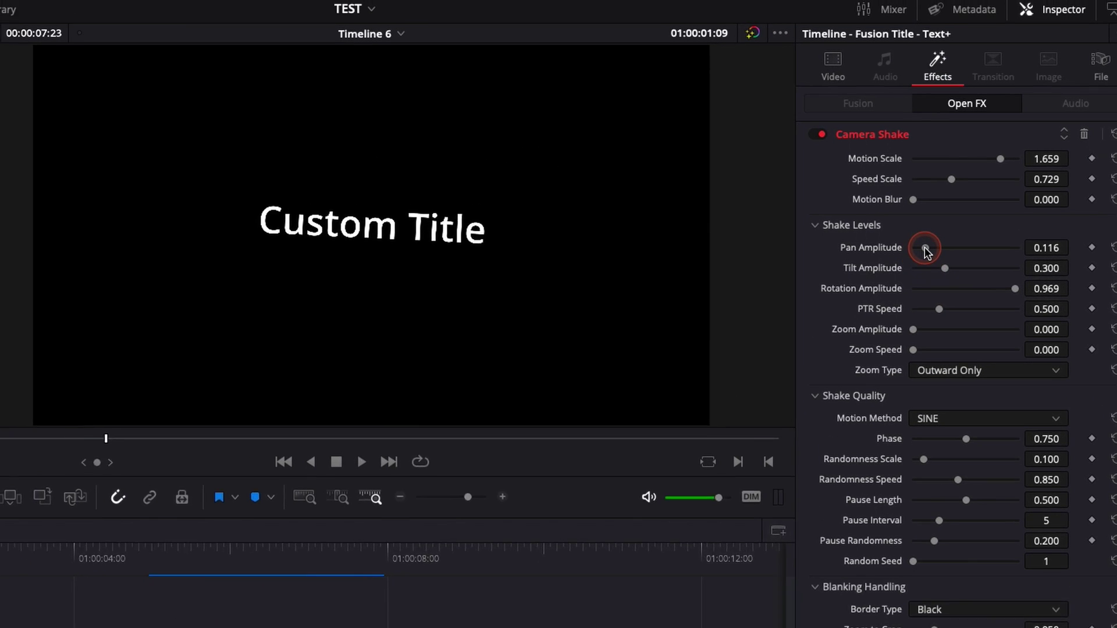
drag(924, 247, 873, 281)
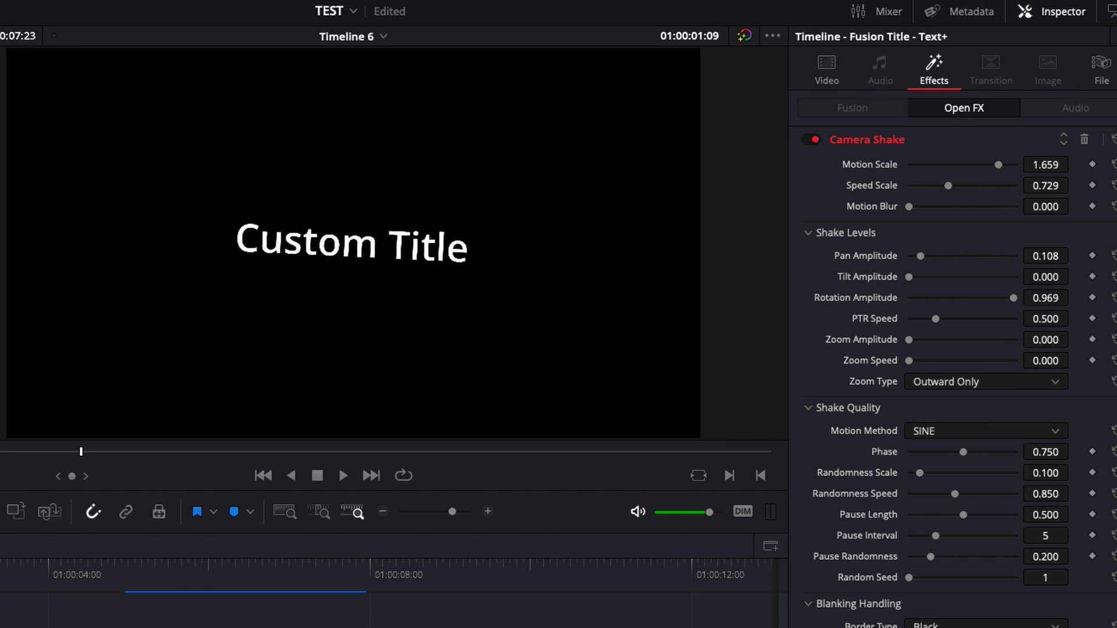
key(space)
key(space)
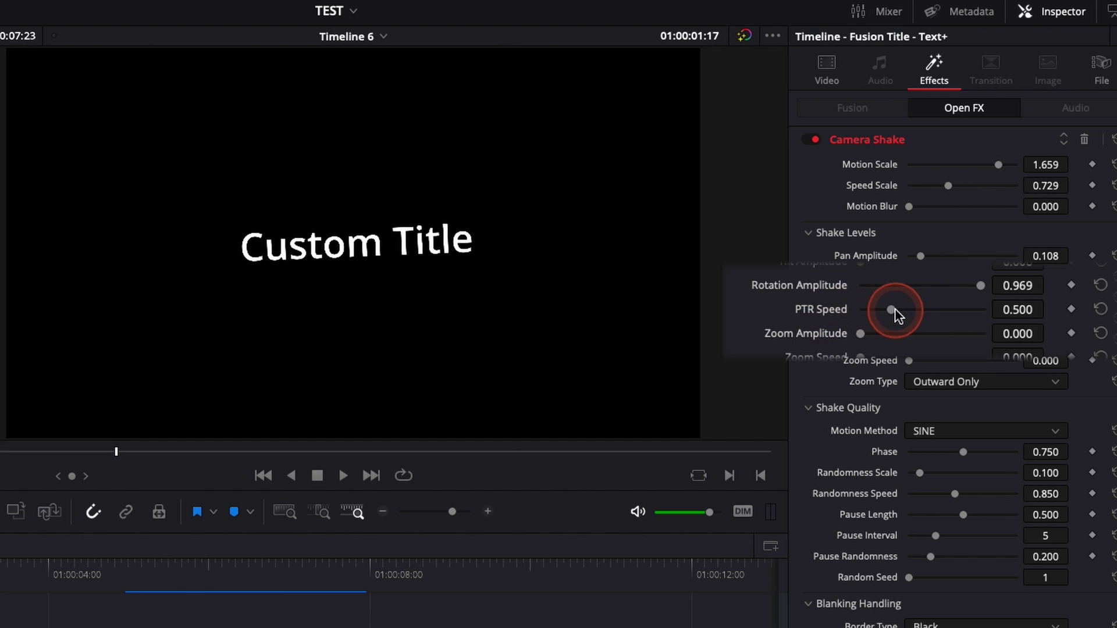
drag(896, 309, 963, 316)
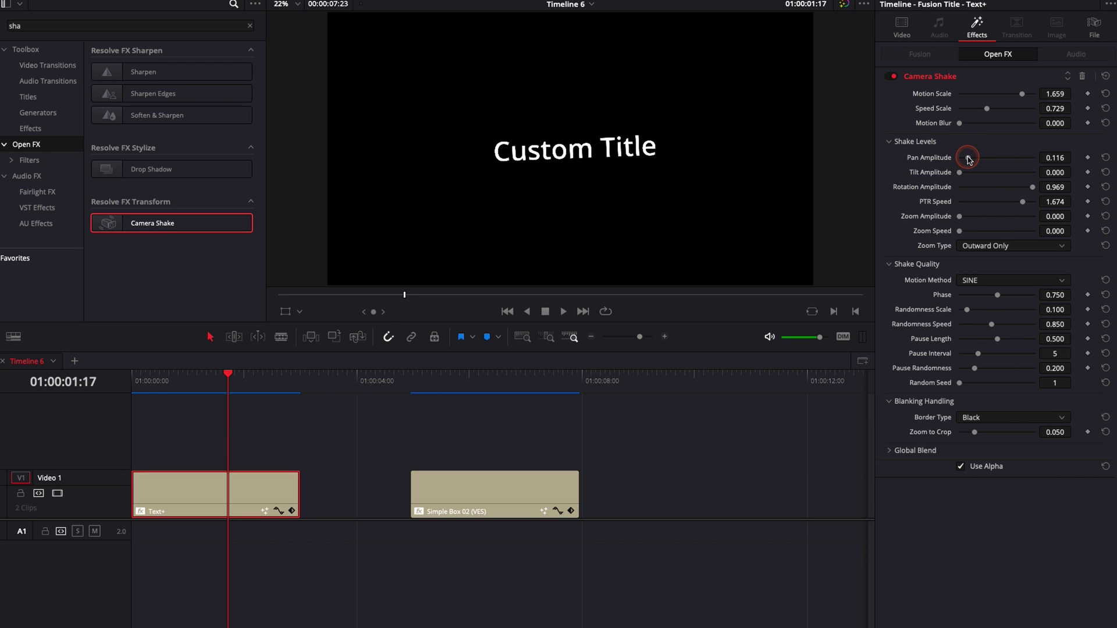
drag(969, 160, 964, 160)
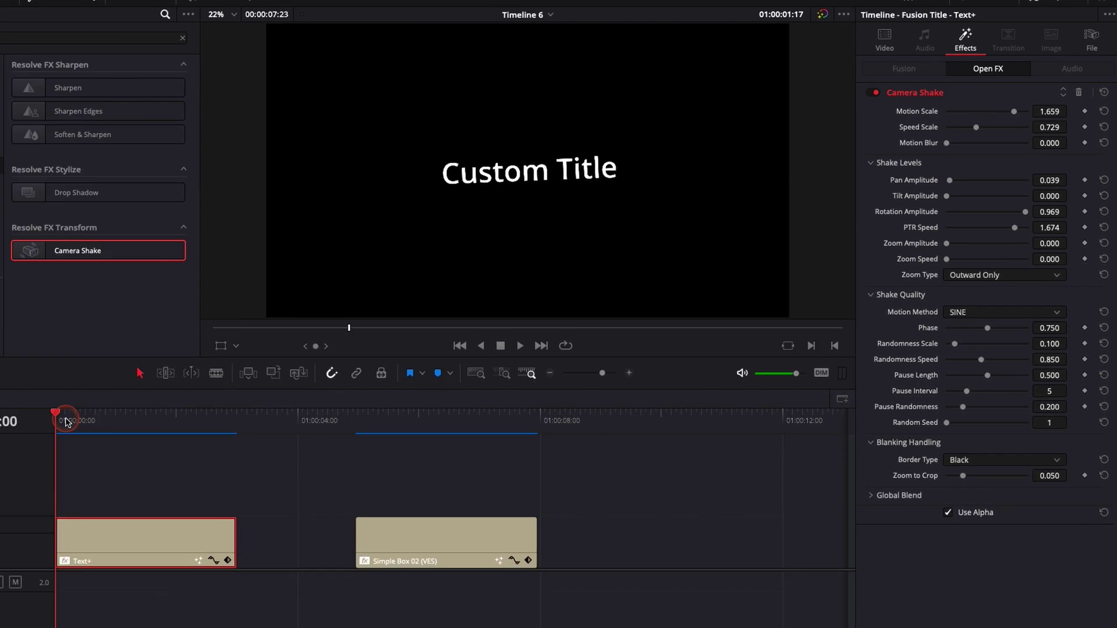
click(142, 381)
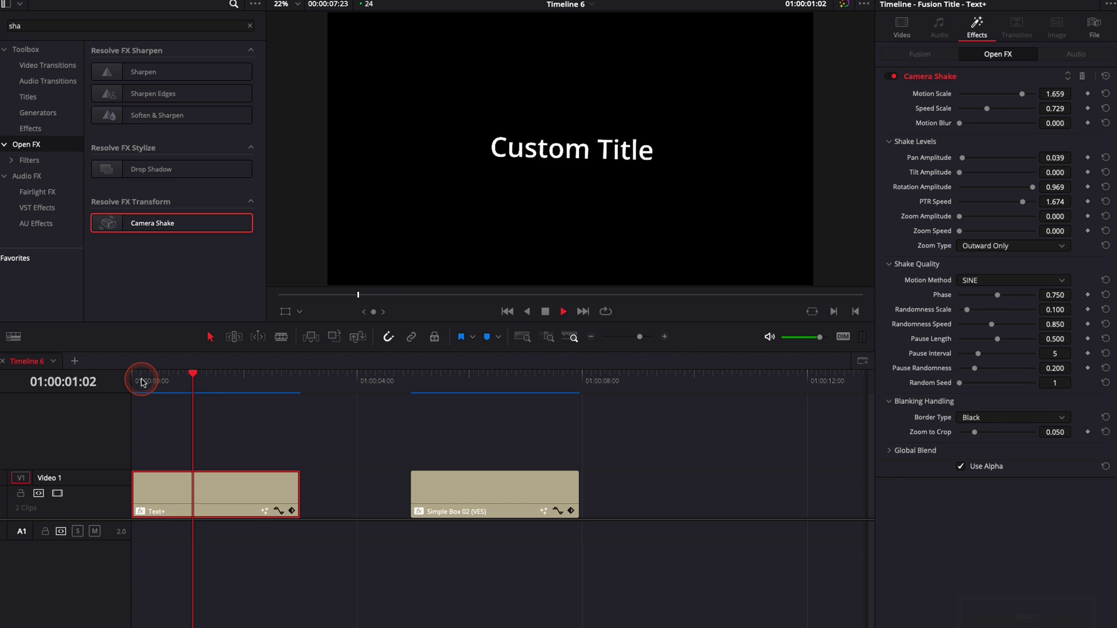
- Raise PTR Speed to 1.845 and Speed Scale to 1.302, then replay from the start
key(space)
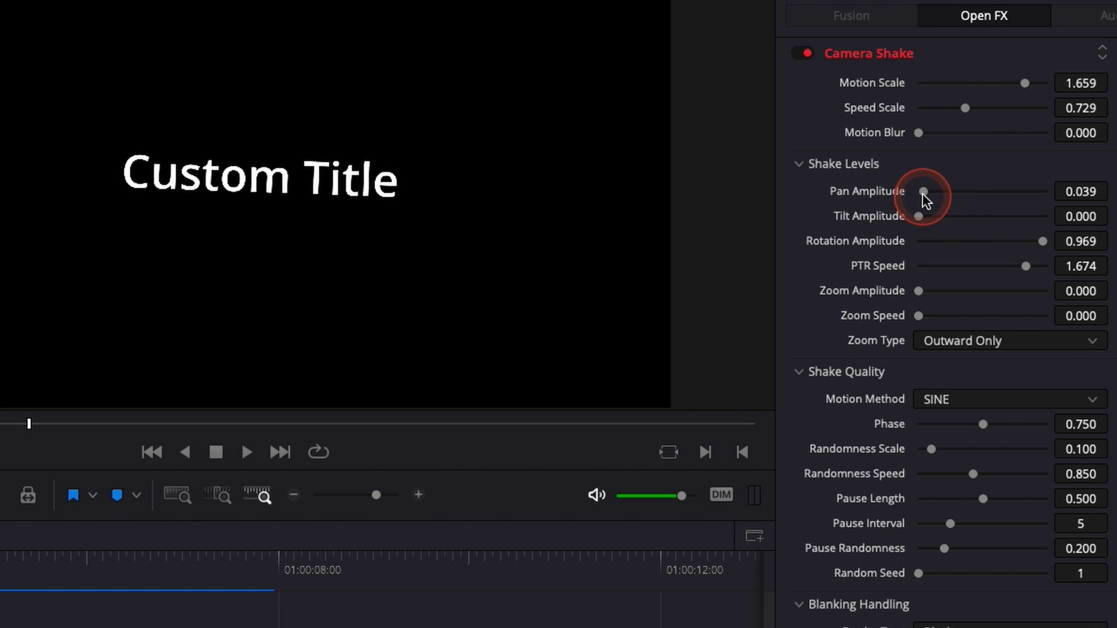
drag(924, 193, 923, 190)
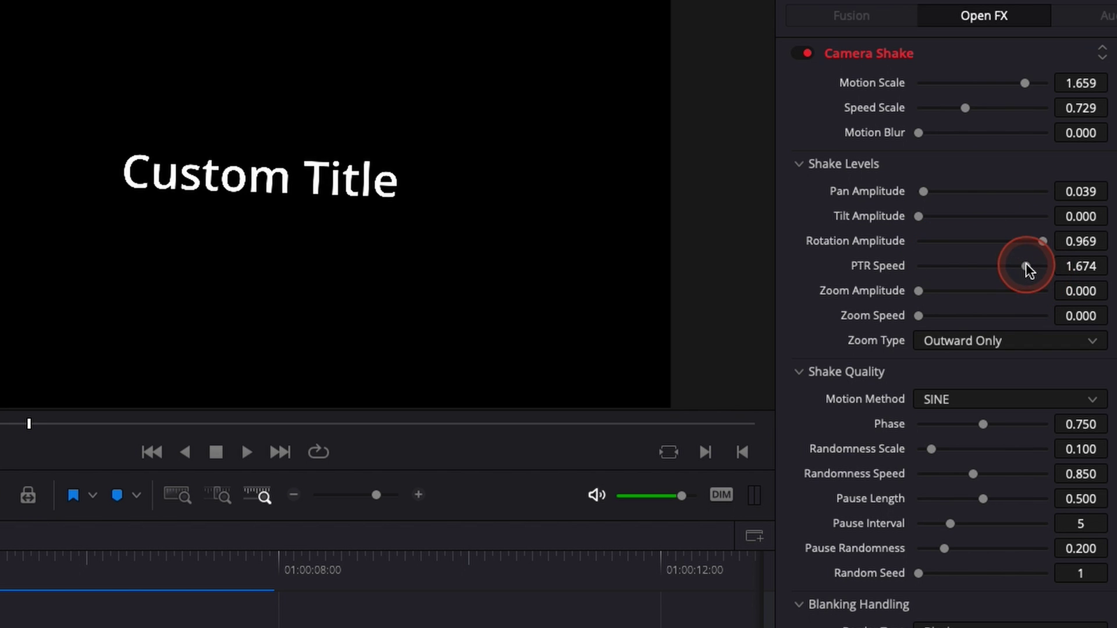
drag(1026, 263, 1035, 264)
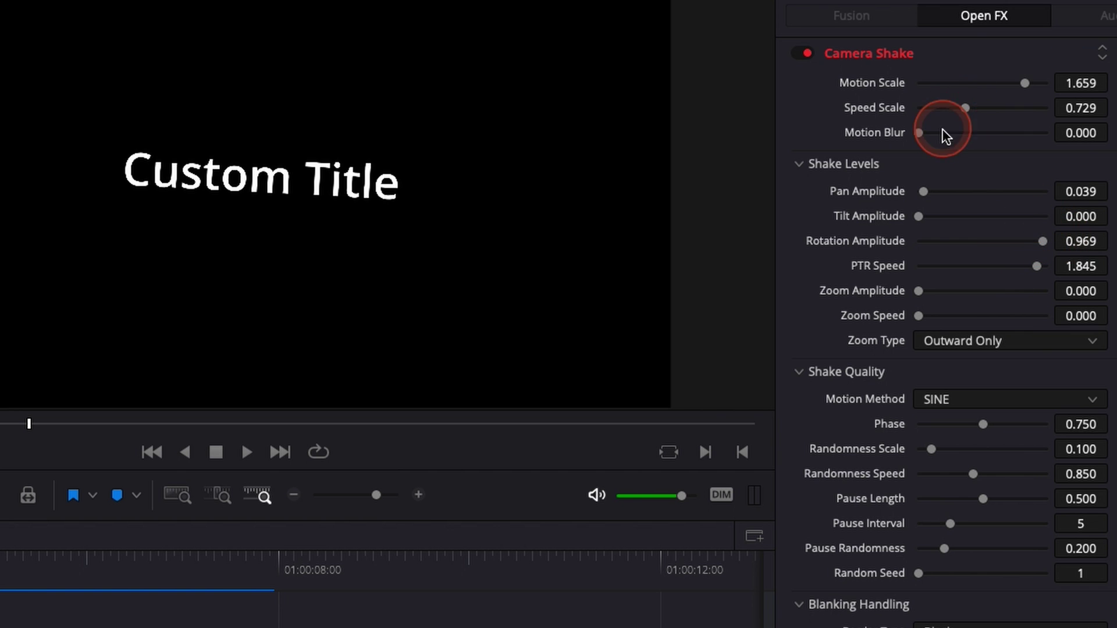
drag(962, 108, 1001, 110)
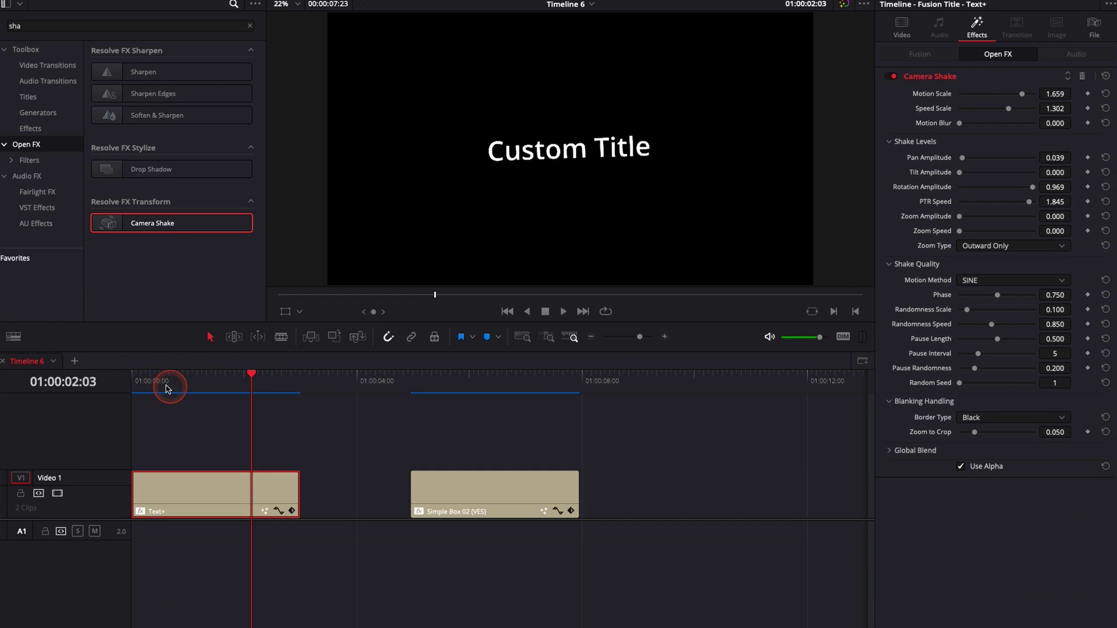
click(137, 382)
key(space)
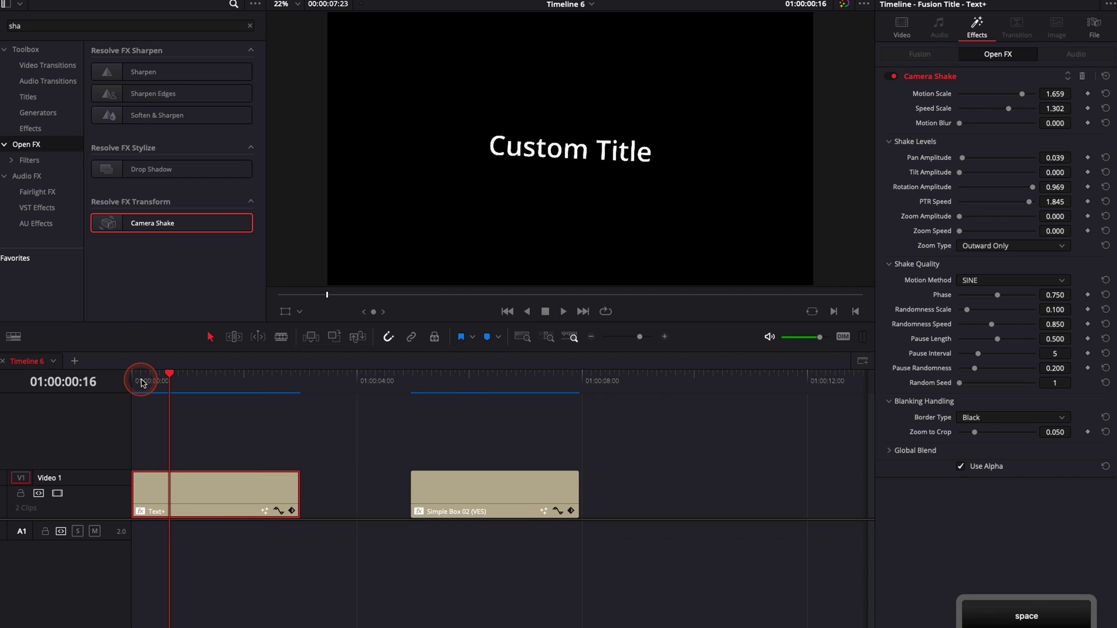
- Keyframe Speed Scale at 0.465 at 00:00 and 1.628 at three seconds
drag(1012, 112, 977, 111)
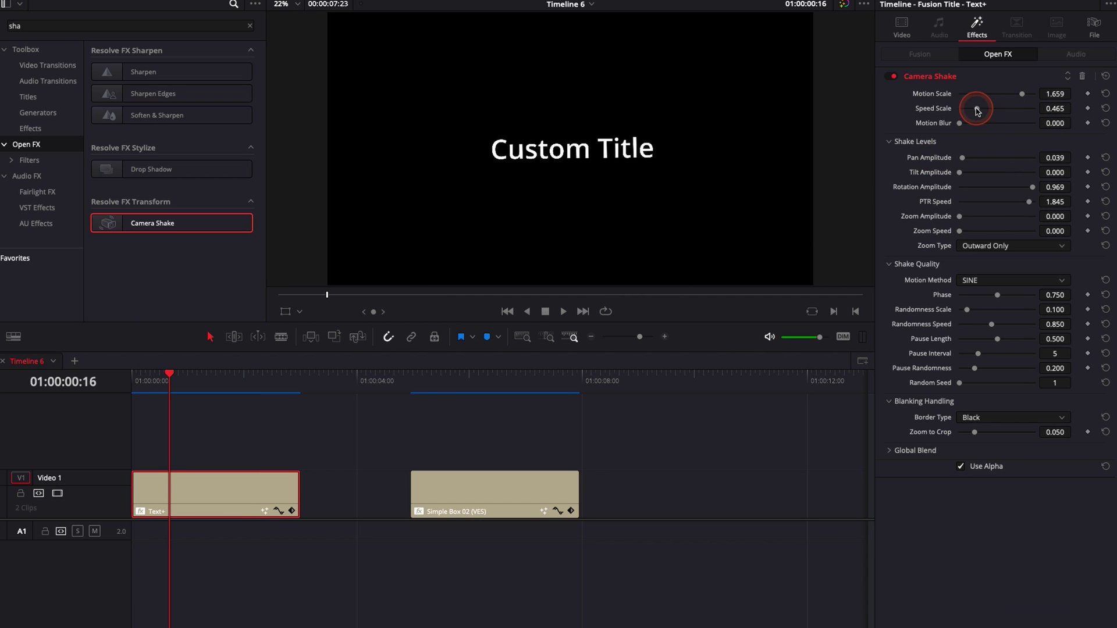
click(140, 379)
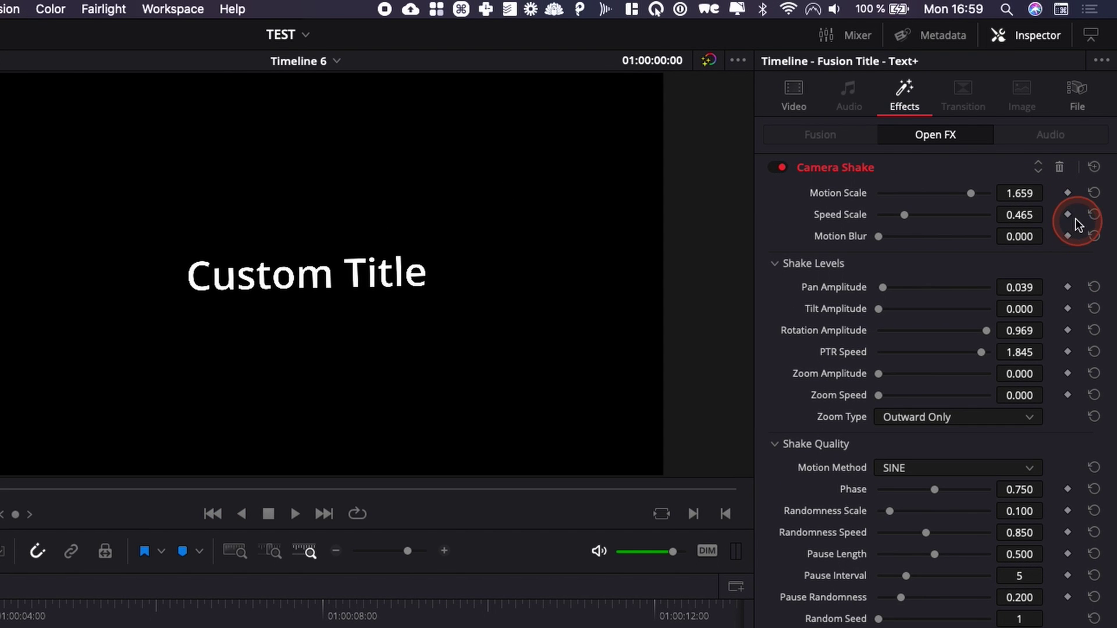
click(1087, 108)
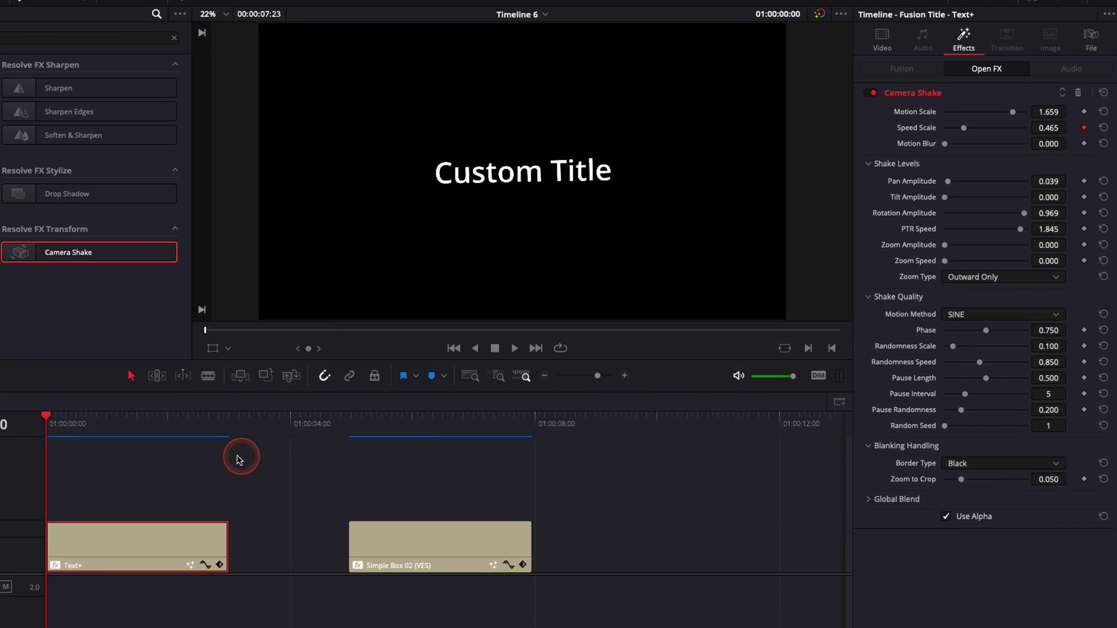
click(229, 421)
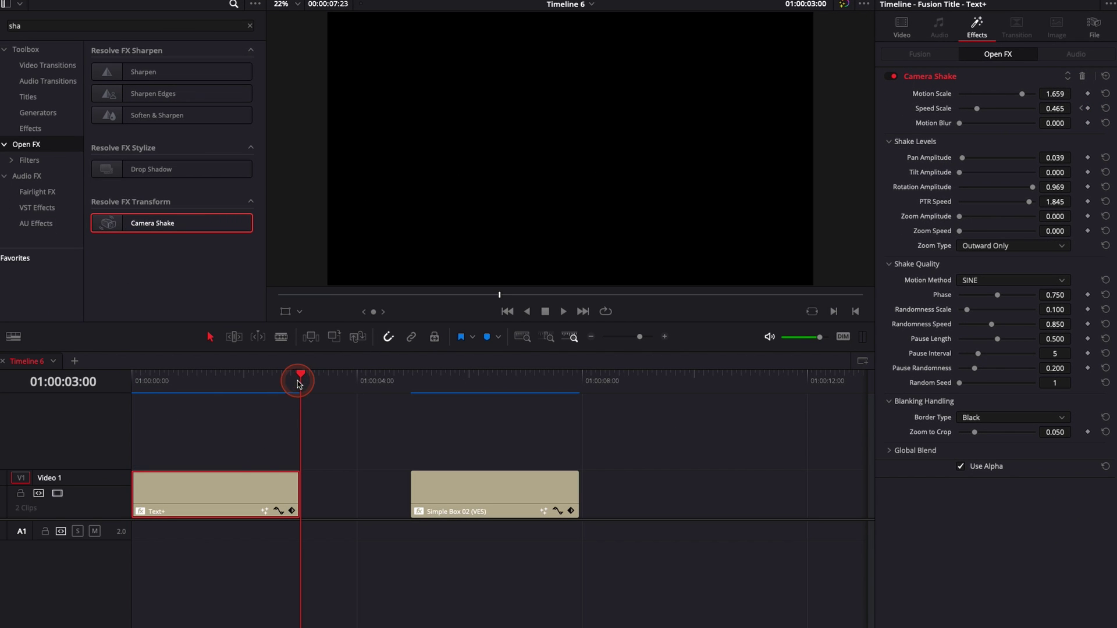
click(1002, 112)
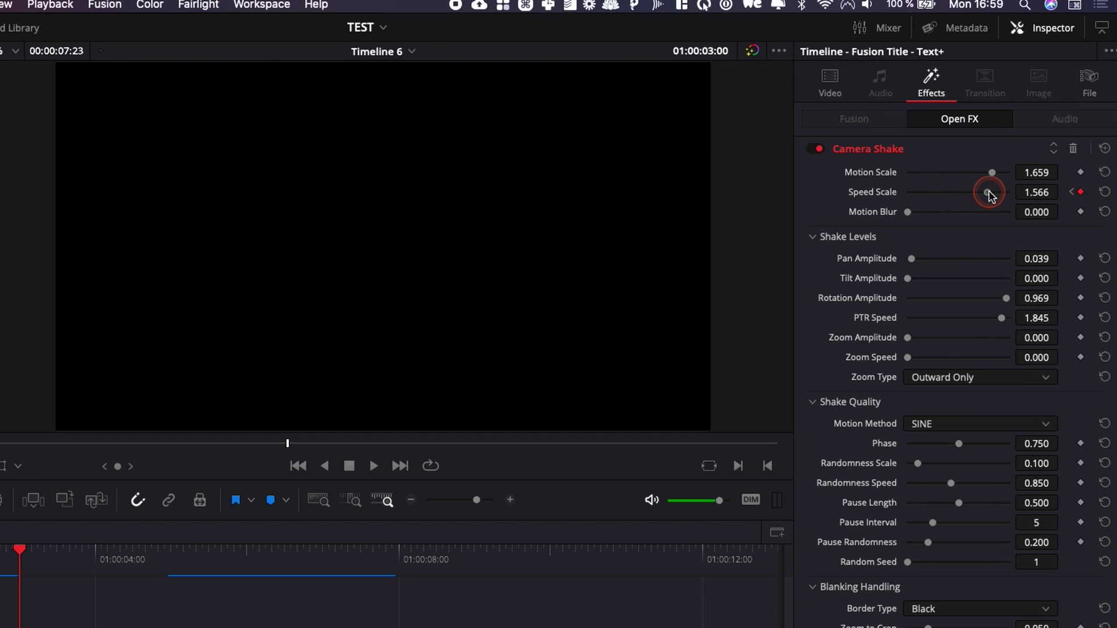
drag(989, 194, 991, 195)
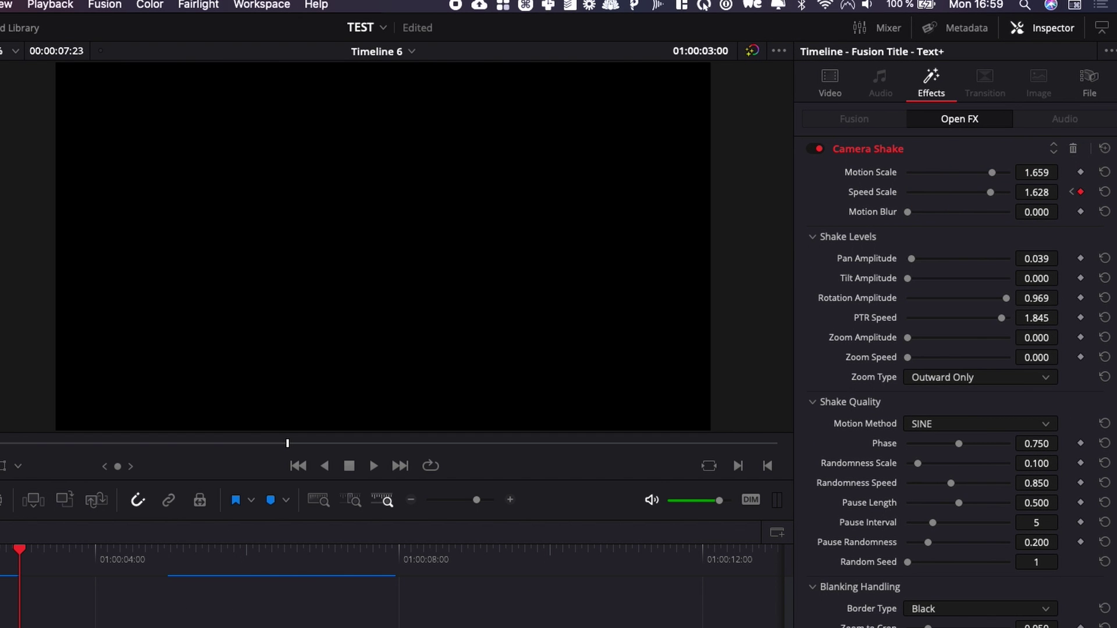
- Play the speed ramp from the start, then park the playhead about one second in
key(Home)
key(space)
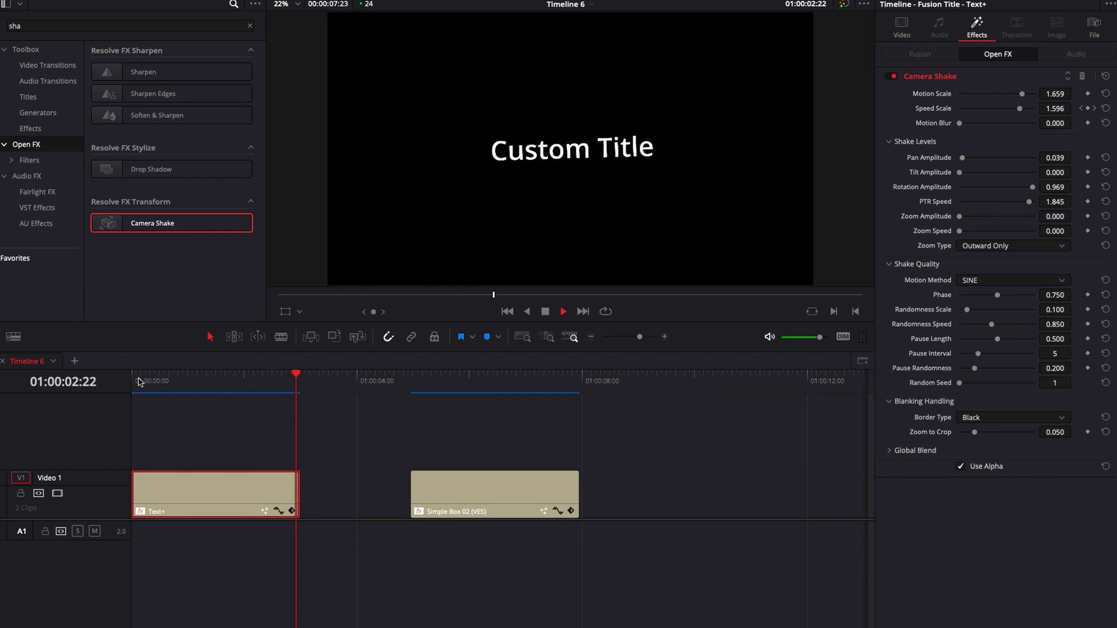
key(space)
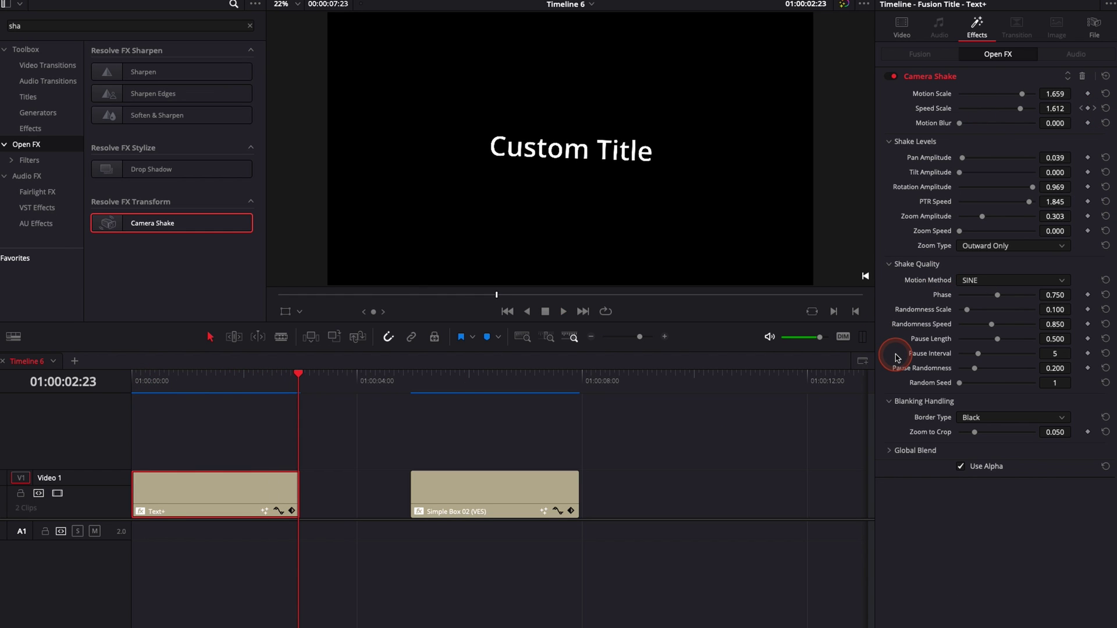
click(183, 385)
click(214, 385)
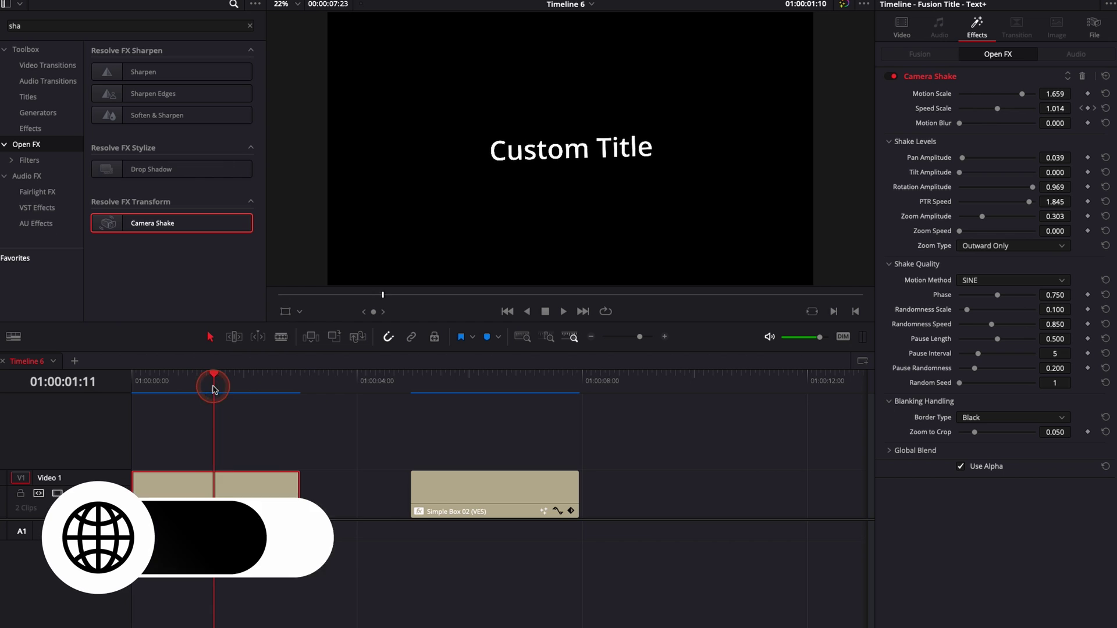
click(480, 379)
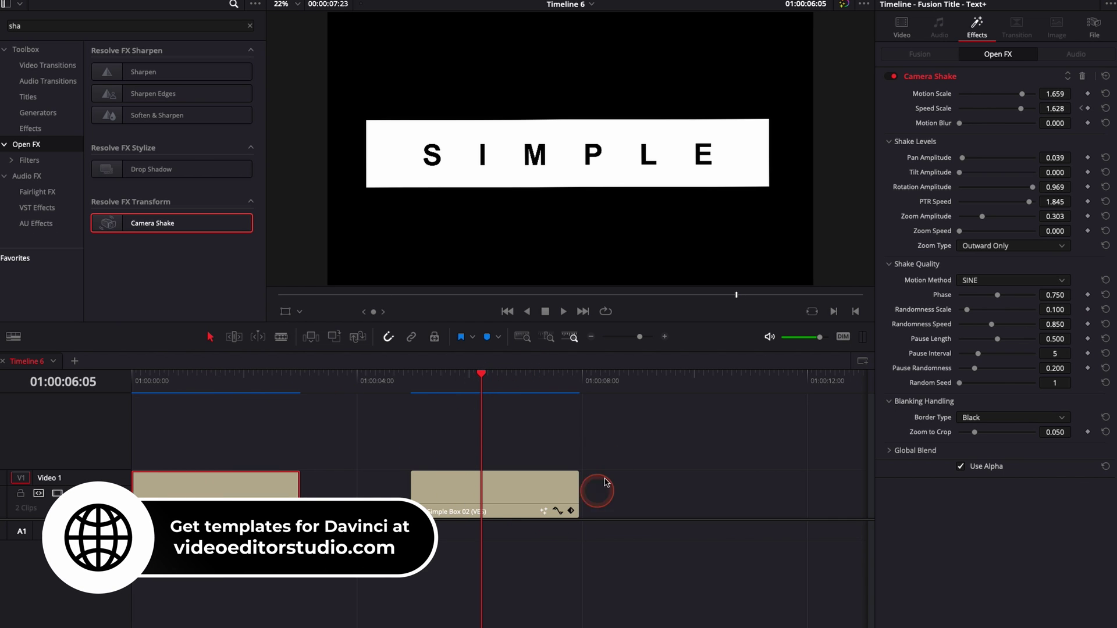
click(478, 499)
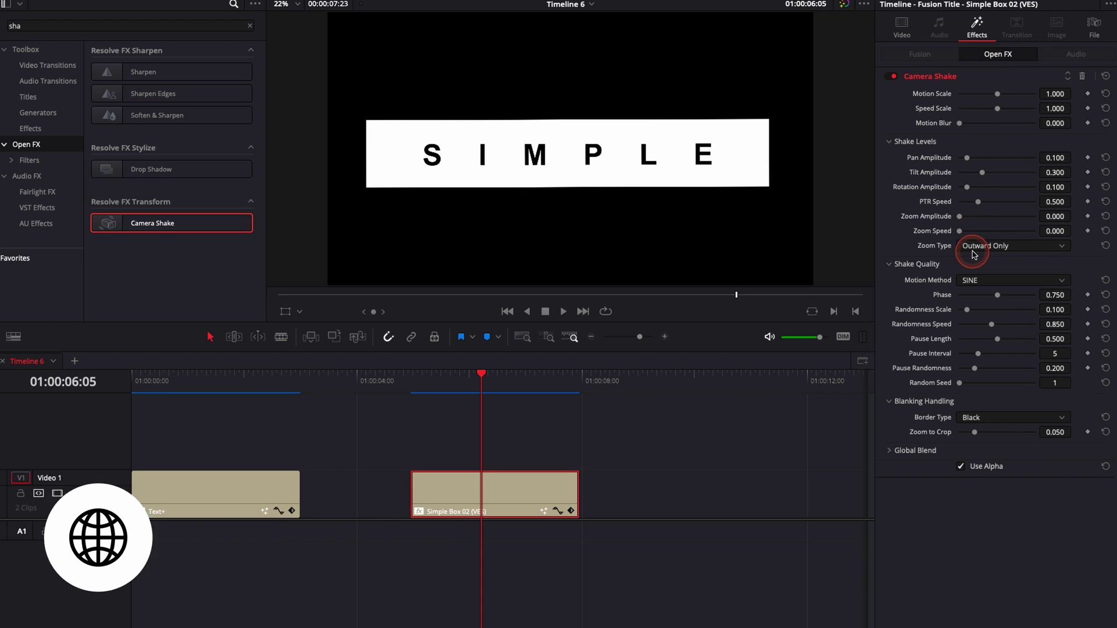
click(137, 384)
key(space)
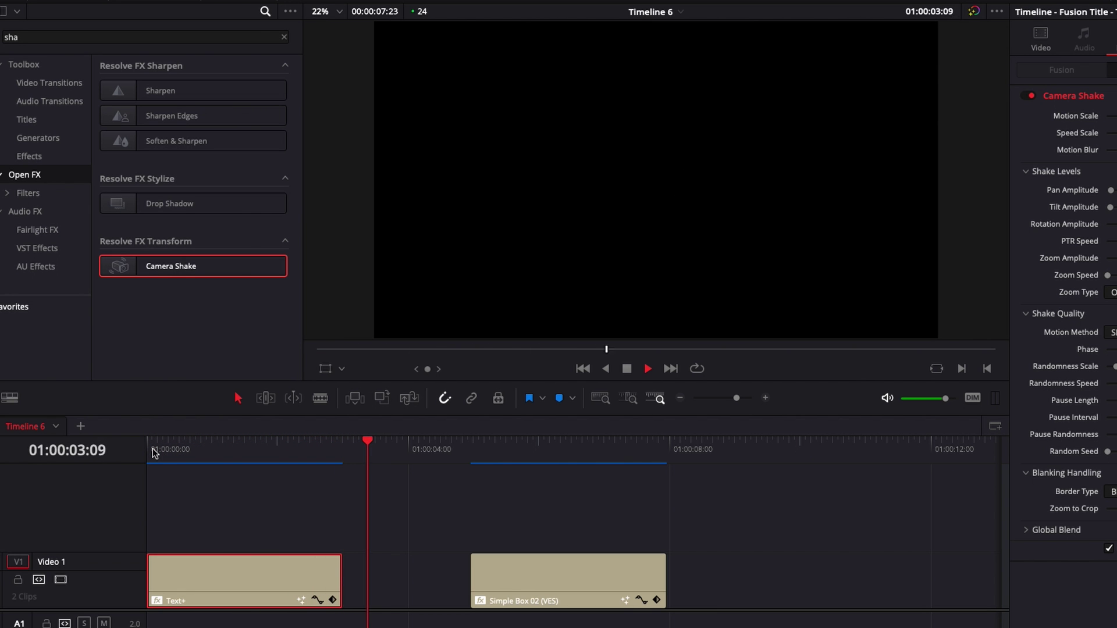
key(space)
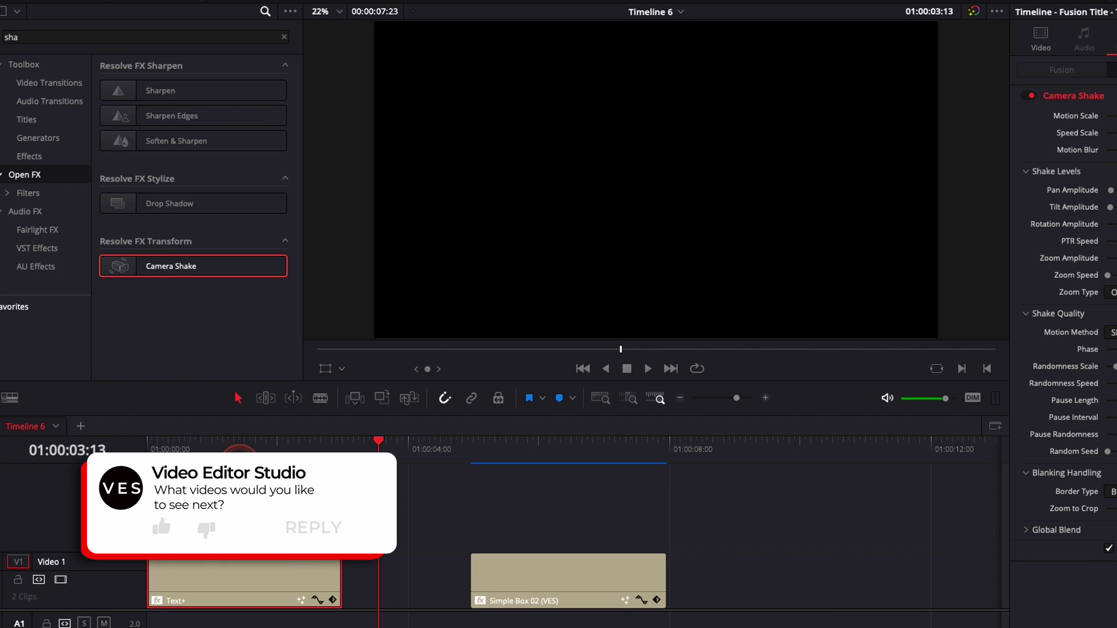
click(237, 445)
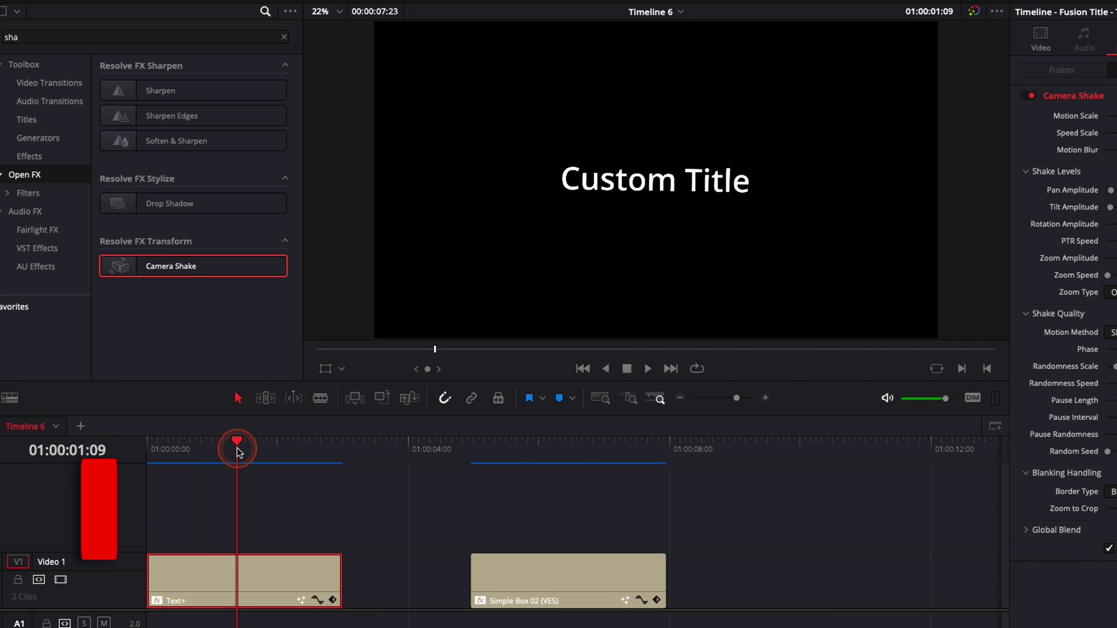